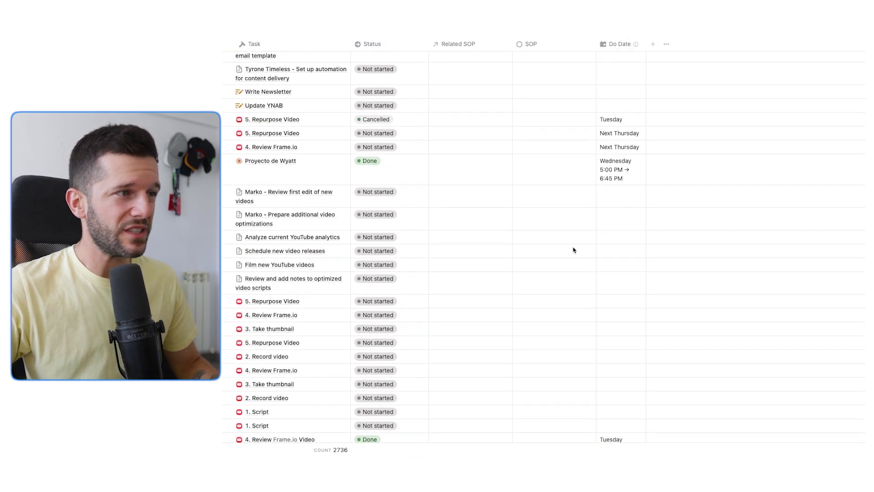
# - Scroll up the Notion2Charts demo page to the Crypto Portfolio donut chart and its table
pyautogui.scroll(15, 574, 249)
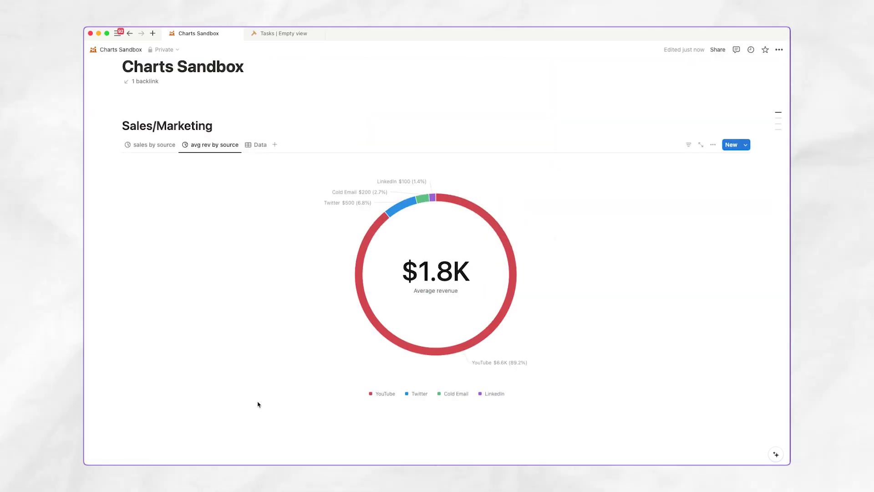
# - Scroll down through the Charts Sandbox chart examples
pyautogui.scroll(-10, 258, 404)
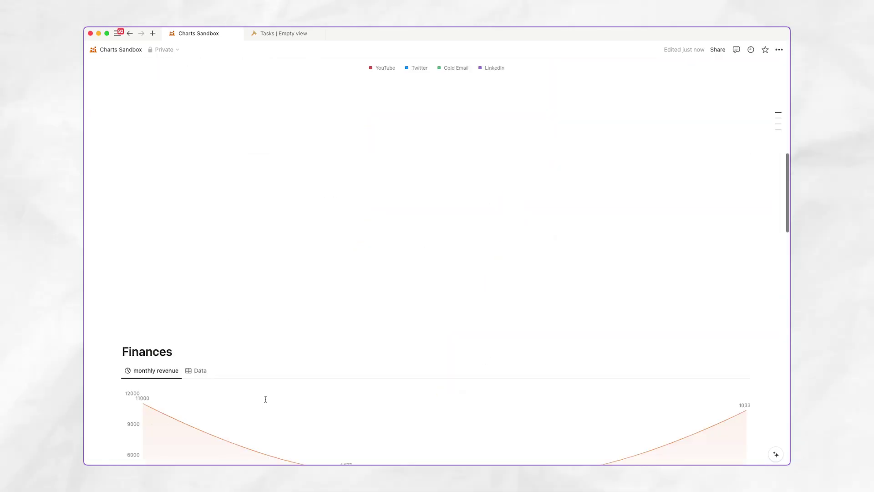
pyautogui.scroll(-5, 266, 399)
pyautogui.scroll(-8, 412, 324)
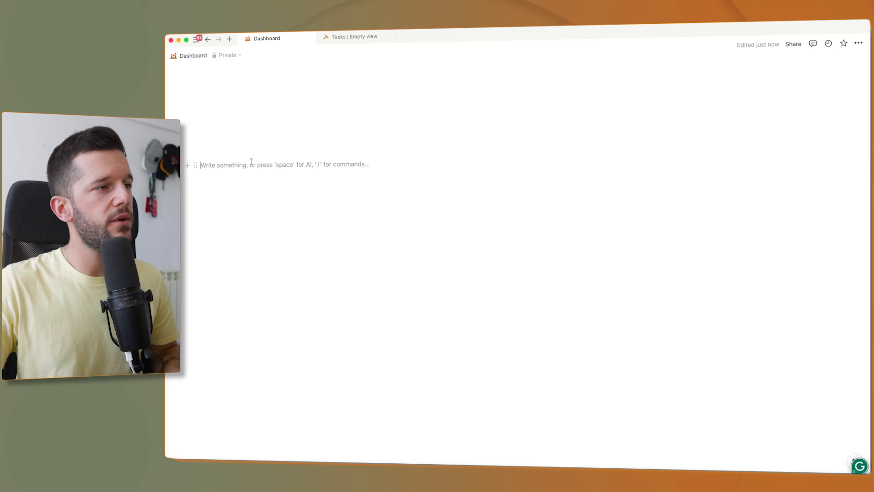
# - Insert a vertical bar chart block on the Dashboard page using the /chart command
pyautogui.write('/charty')
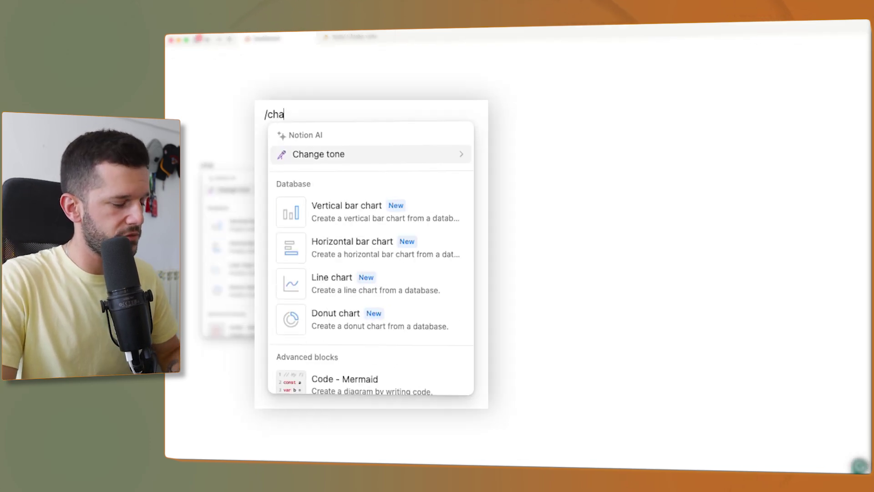
pyautogui.press('BackSpace')
pyautogui.press('Down')
pyautogui.press('Down')
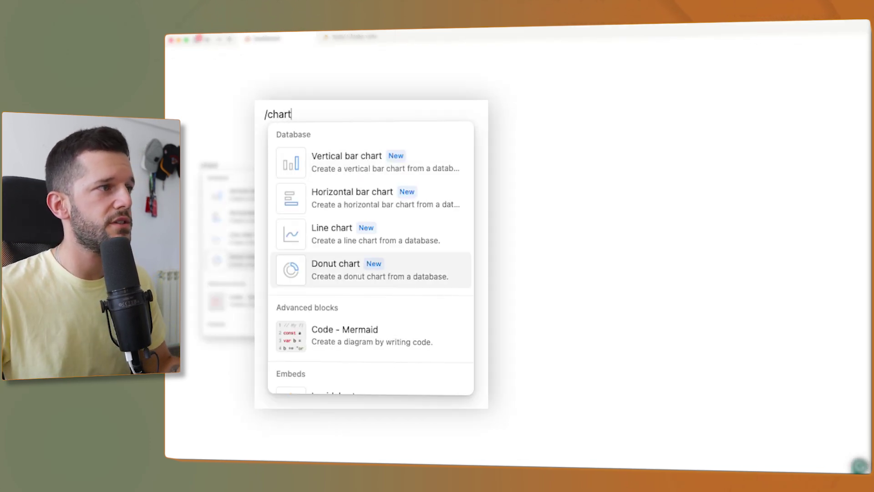
pyautogui.press('Up')
pyautogui.press('Up')
pyautogui.press('Up')
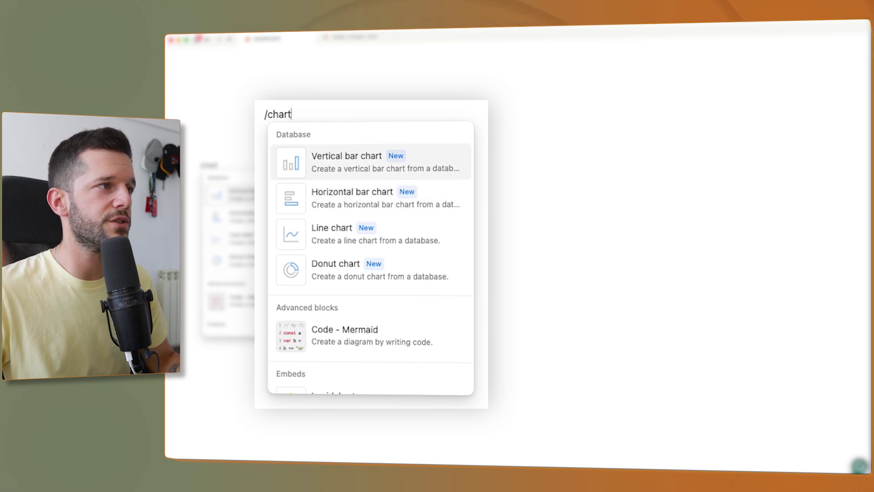
pyautogui.press('Return')
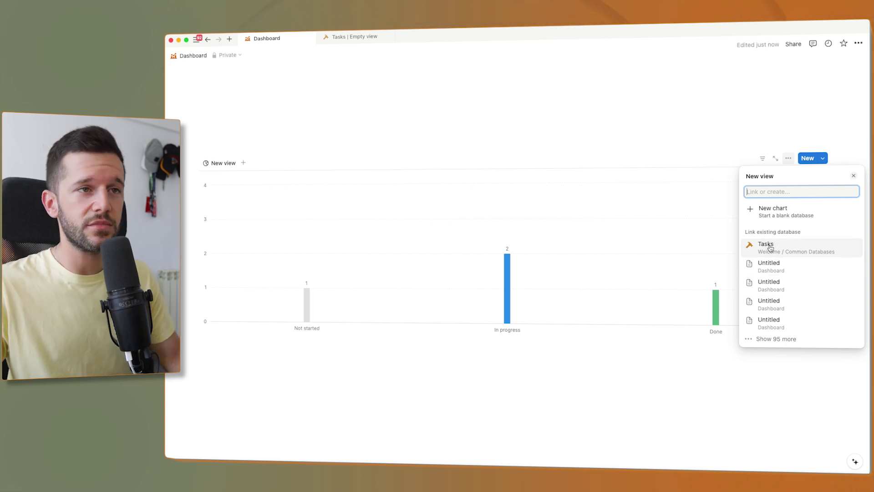
# - Build the chart from a new database, glance at its Data table, then return to the Chart view
pyautogui.click(782, 214)
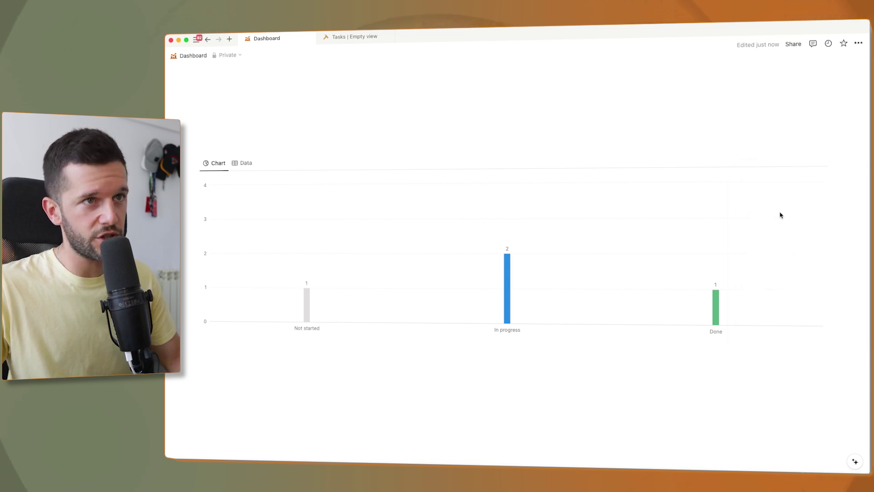
pyautogui.click(241, 163)
pyautogui.click(215, 163)
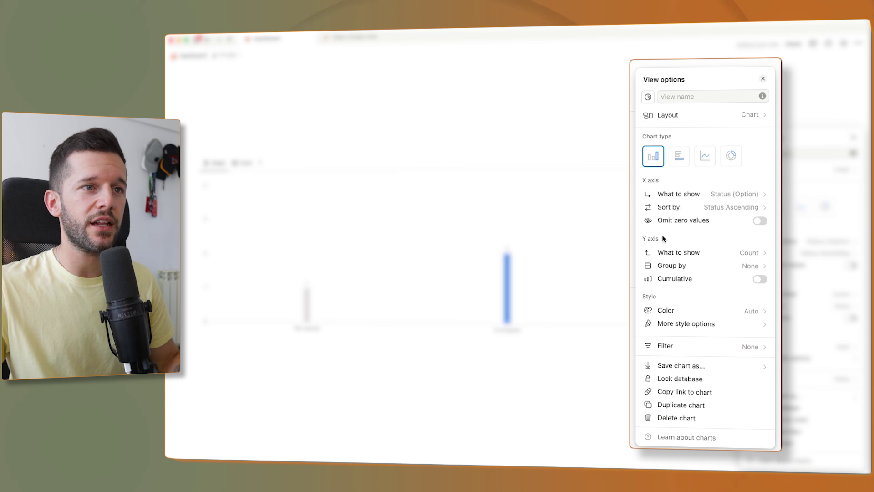
pyautogui.click(729, 195)
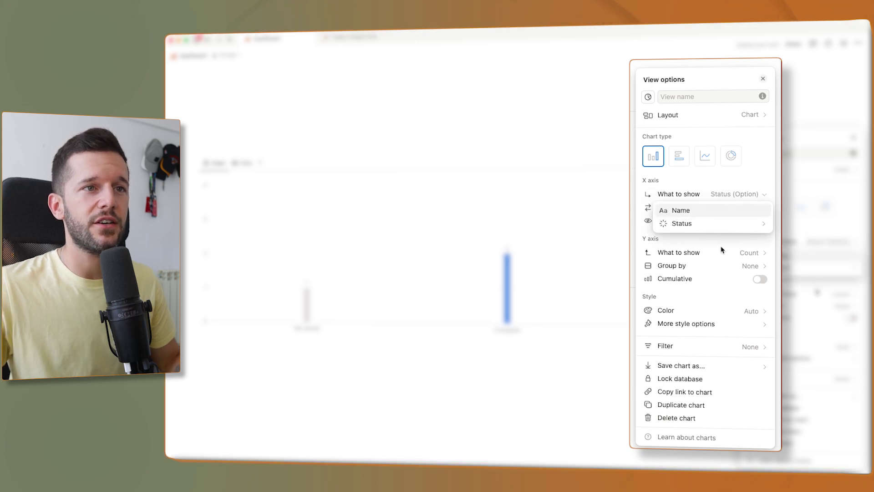
pyautogui.click(724, 195)
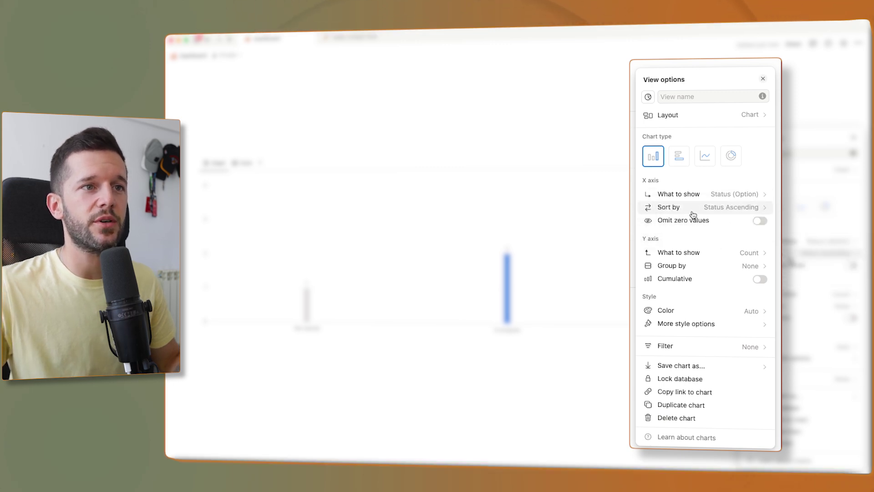
pyautogui.click(719, 208)
pyautogui.click(718, 208)
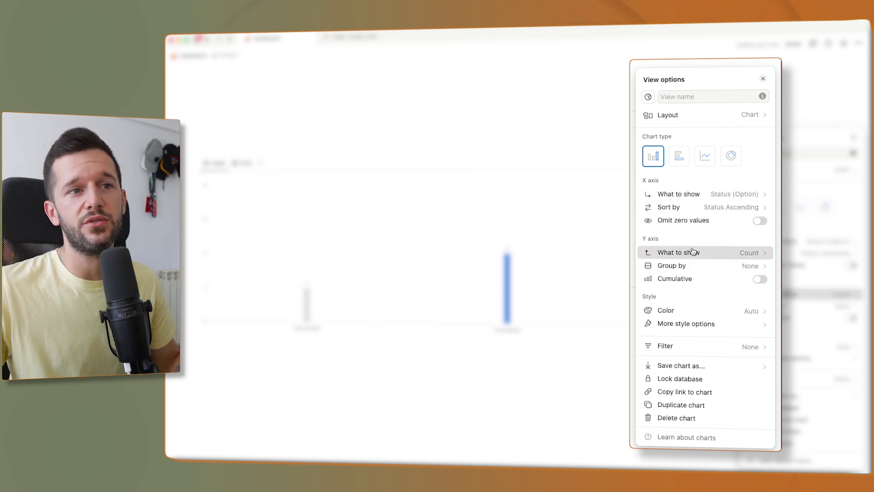
pyautogui.click(669, 254)
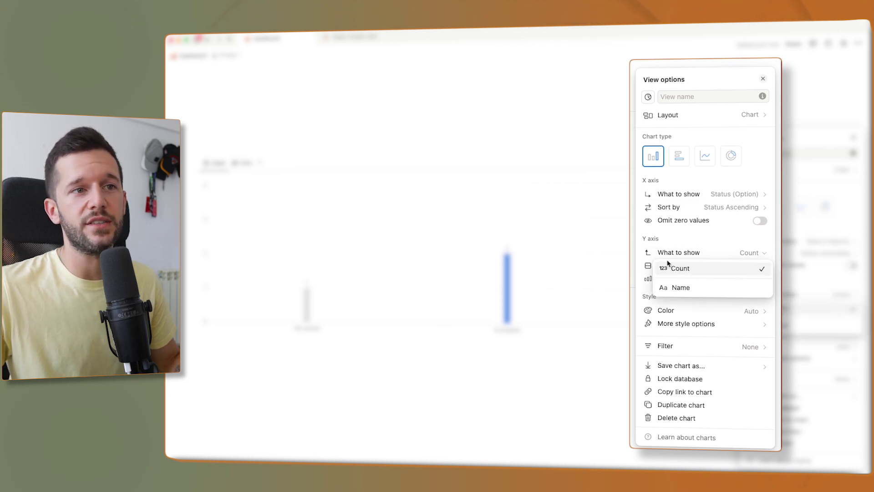
pyautogui.click(702, 253)
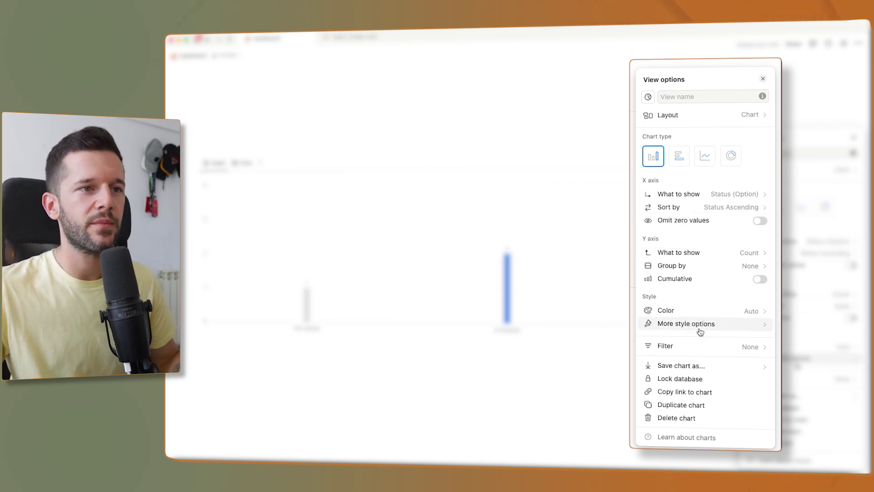
# - Switch the bar chart colour from Purple to Colorful so each status bar differs, then close settings
pyautogui.click(671, 311)
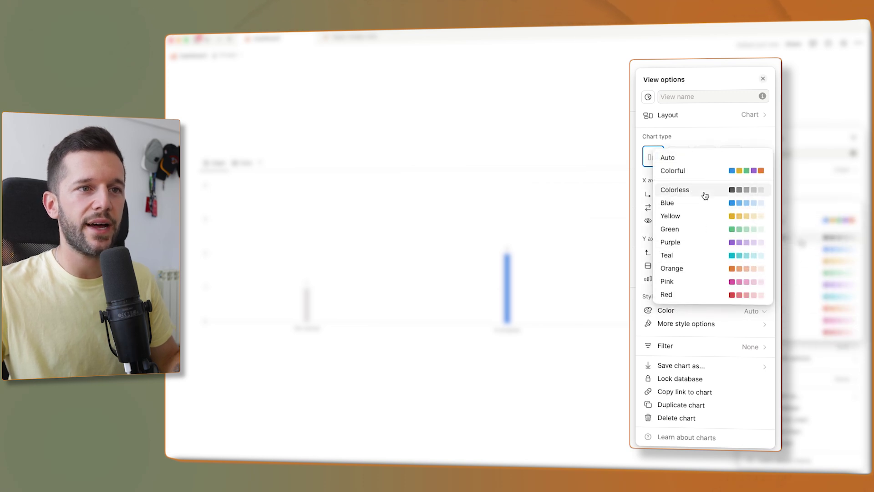
pyautogui.click(727, 242)
pyautogui.click(705, 311)
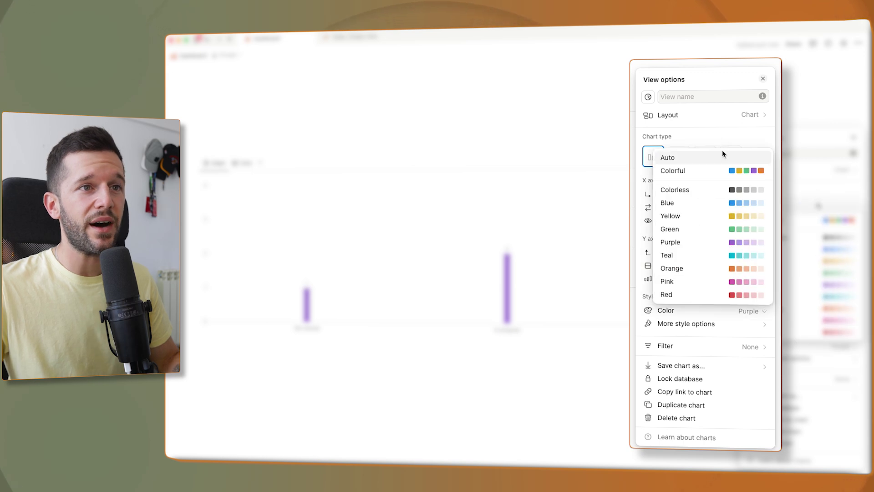
pyautogui.click(723, 175)
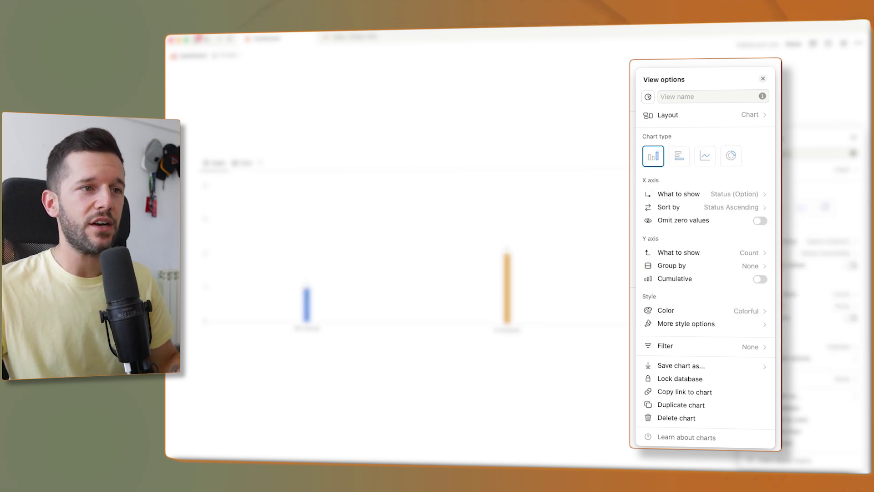
pyautogui.click(696, 309)
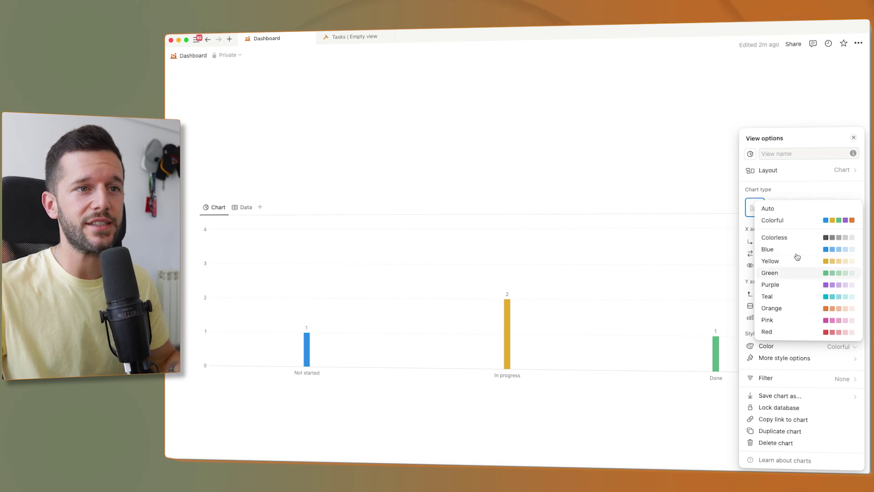
pyautogui.press('Escape')
pyautogui.press('Escape')
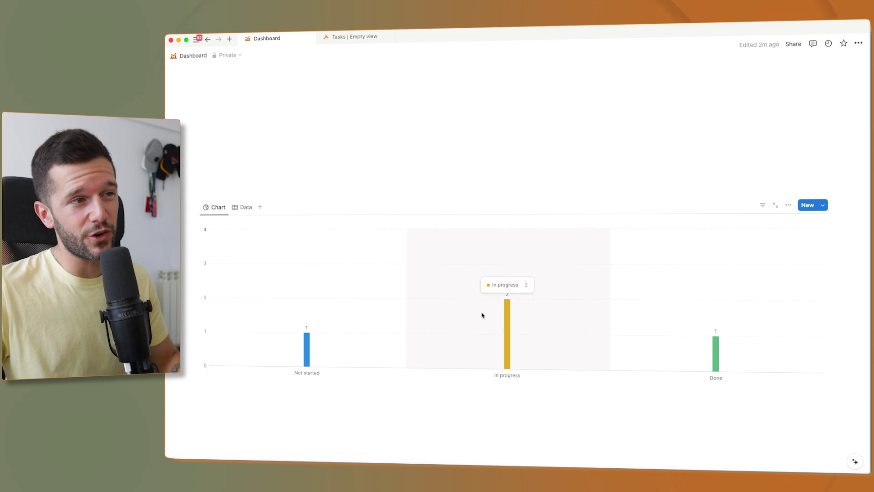
# - On the Data tab, change the Status property's type to Select
pyautogui.click(244, 207)
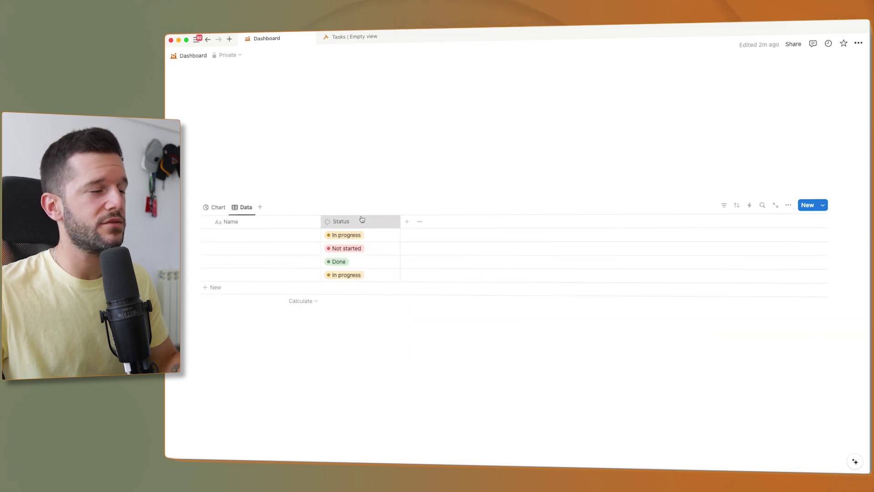
pyautogui.click(362, 221)
pyautogui.click(382, 251)
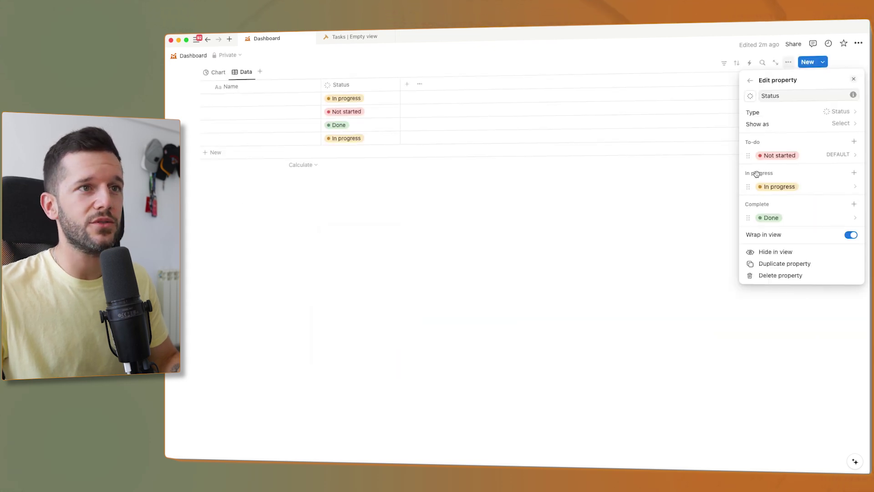
pyautogui.click(780, 112)
pyautogui.click(765, 217)
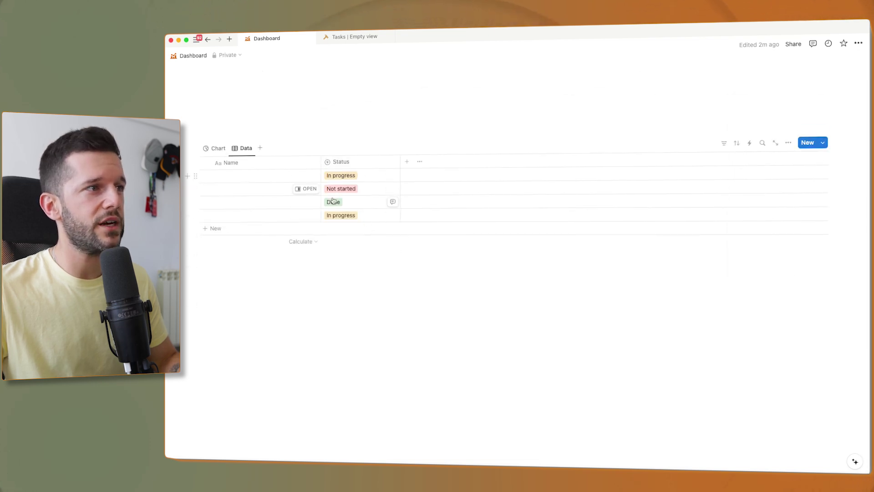
# - Set the chart's Color back to Auto so bars follow the Status option colours
pyautogui.click(223, 149)
pyautogui.click(680, 313)
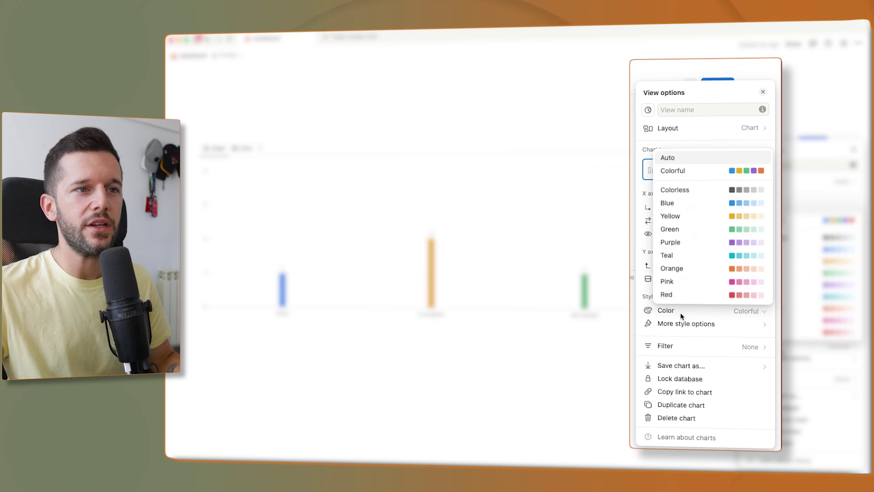
pyautogui.click(678, 160)
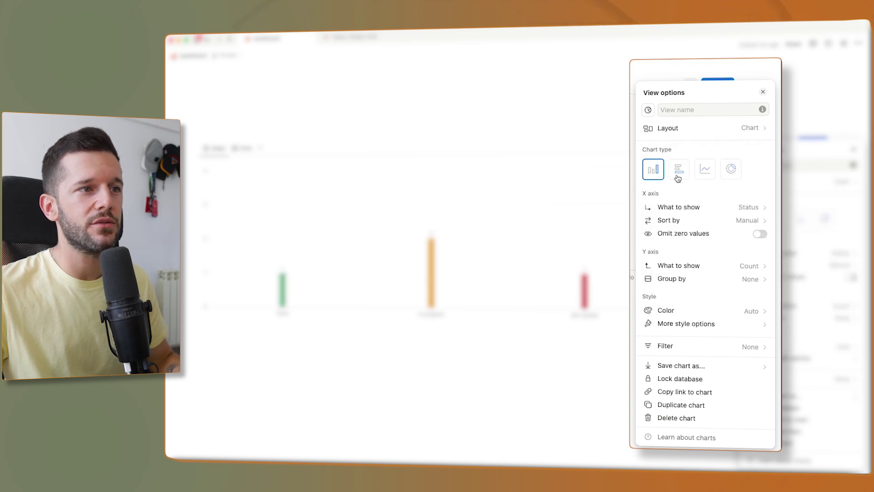
pyautogui.click(640, 311)
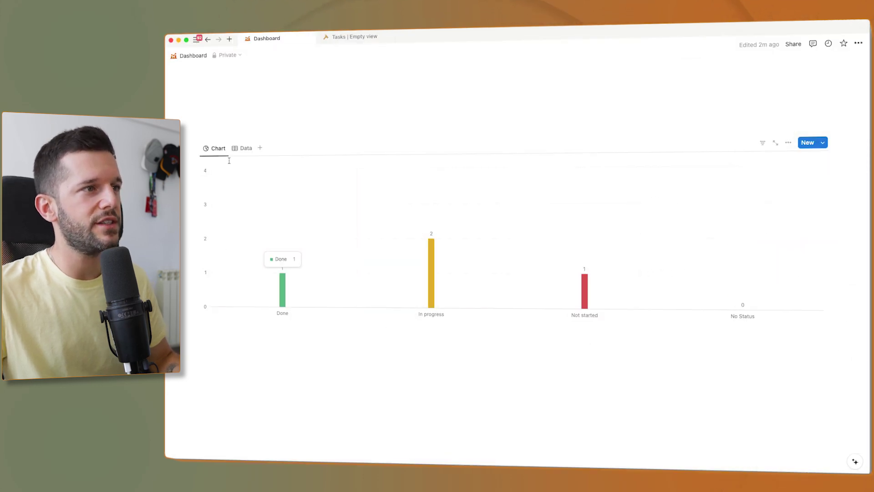
# - Recolour the Not started option orange and return to the chart
pyautogui.click(246, 149)
pyautogui.click(353, 189)
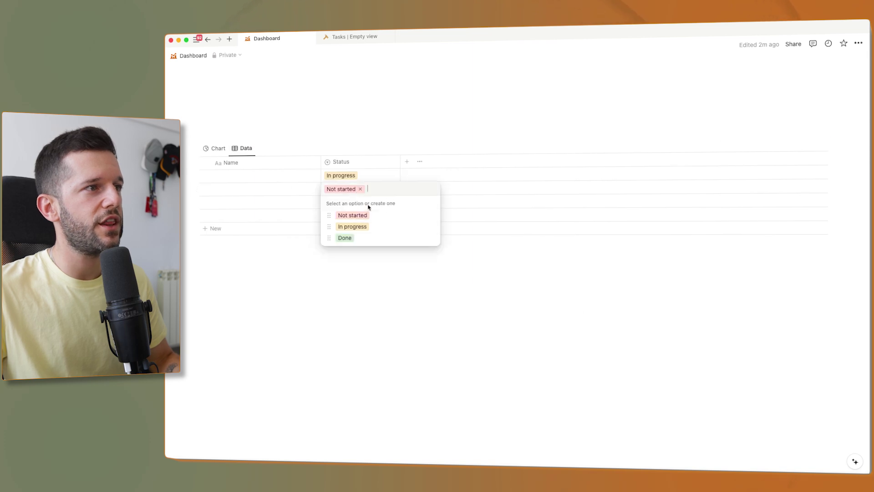
pyautogui.click(431, 215)
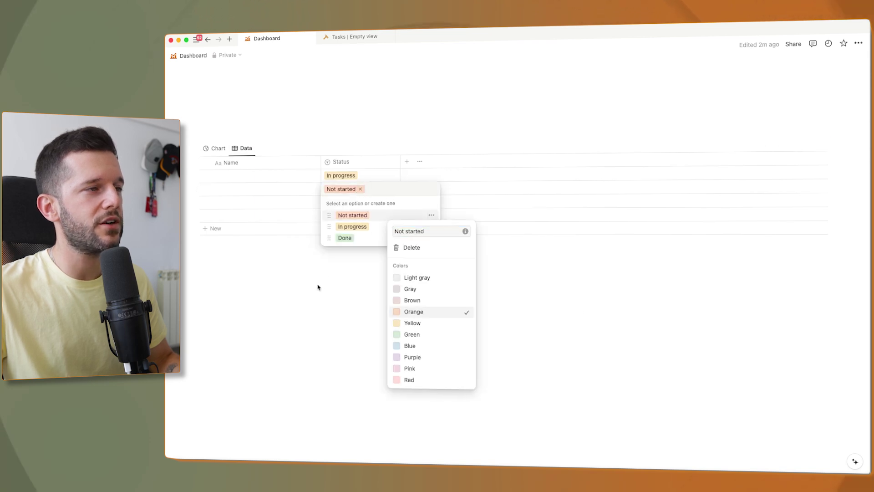
pyautogui.press('Escape')
pyautogui.press('Escape')
pyautogui.click(217, 148)
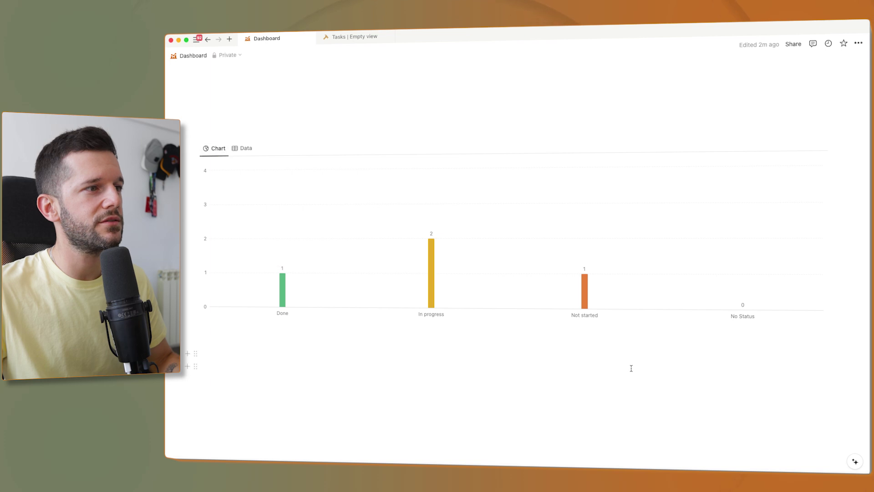
pyautogui.click(619, 409)
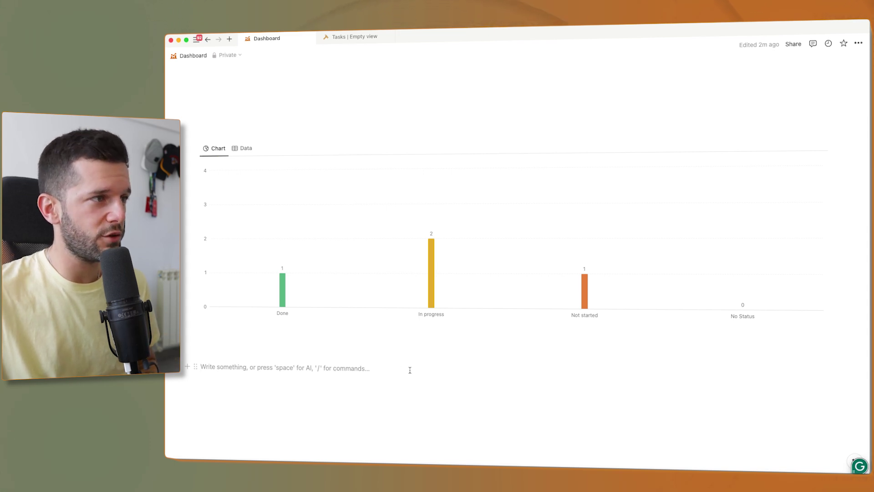
pyautogui.moveTo(419, 257)
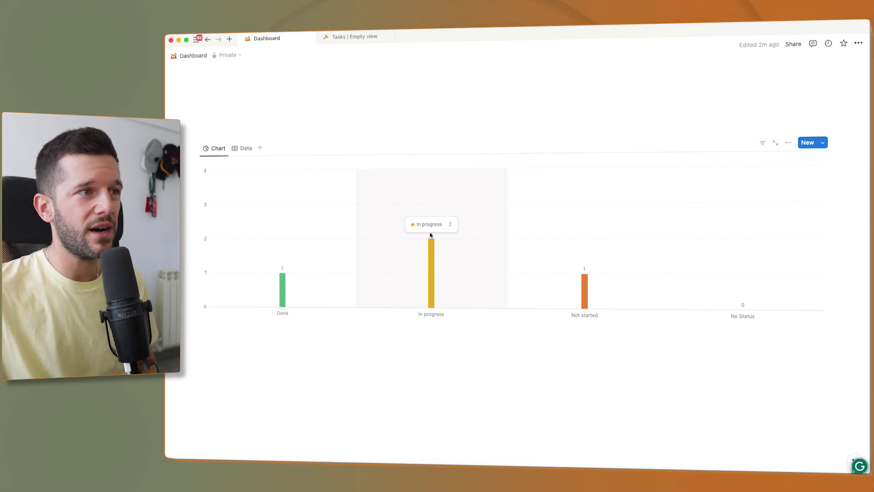
pyautogui.press('Escape')
pyautogui.click(437, 251)
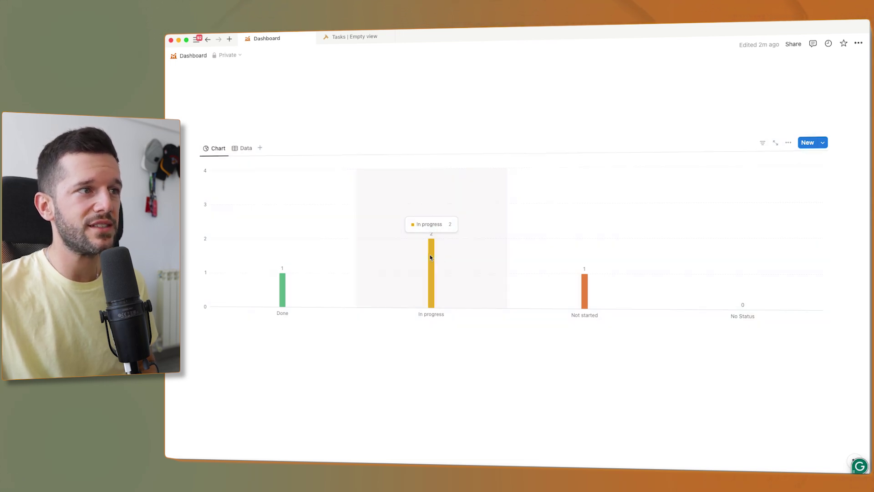
pyautogui.press('Escape')
pyautogui.click(436, 262)
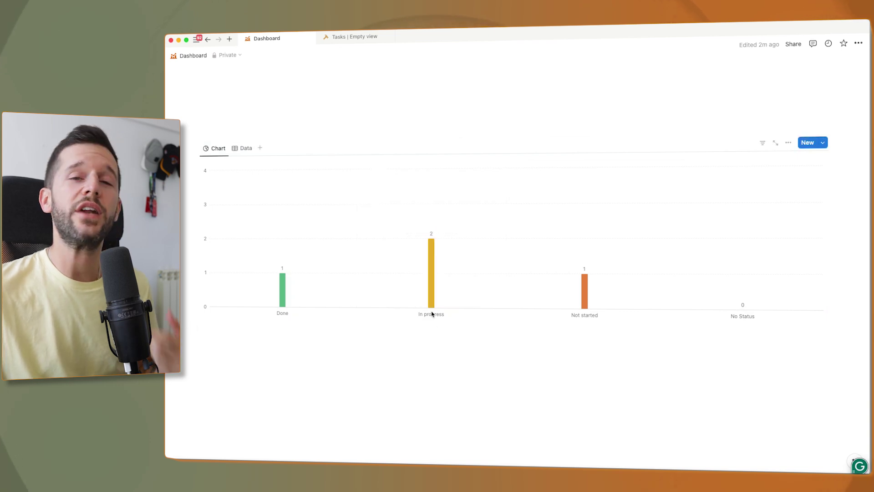
pyautogui.moveTo(444, 255)
pyautogui.press('Escape')
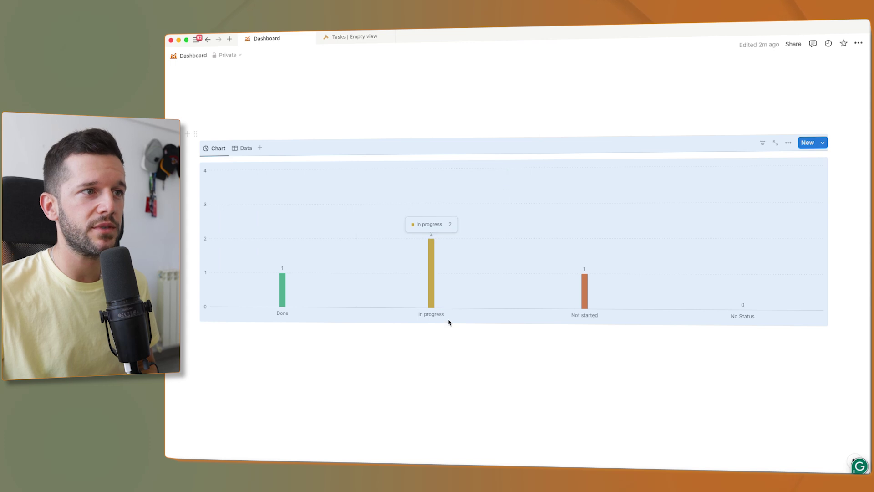
pyautogui.moveTo(510, 212)
pyautogui.click(460, 378)
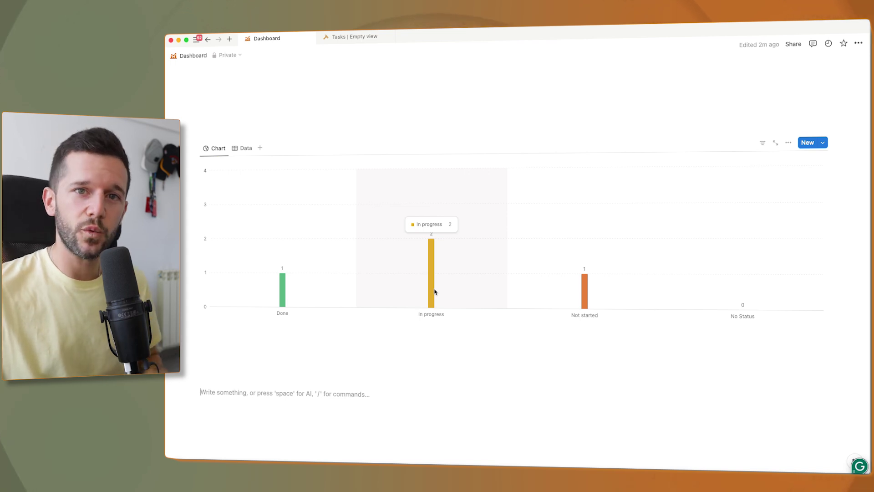
# - Inspect the Sales/Marketing sales by source donut chart totalling $37K revenue
pyautogui.moveTo(287, 209)
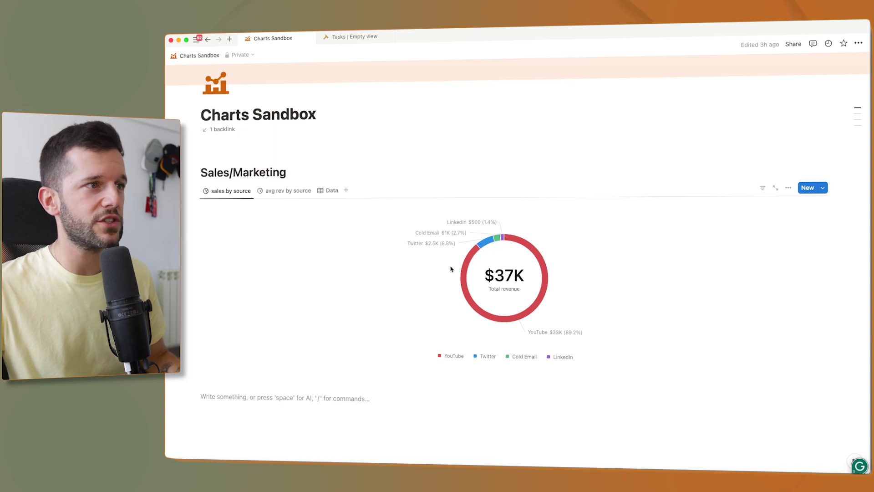
pyautogui.click(321, 377)
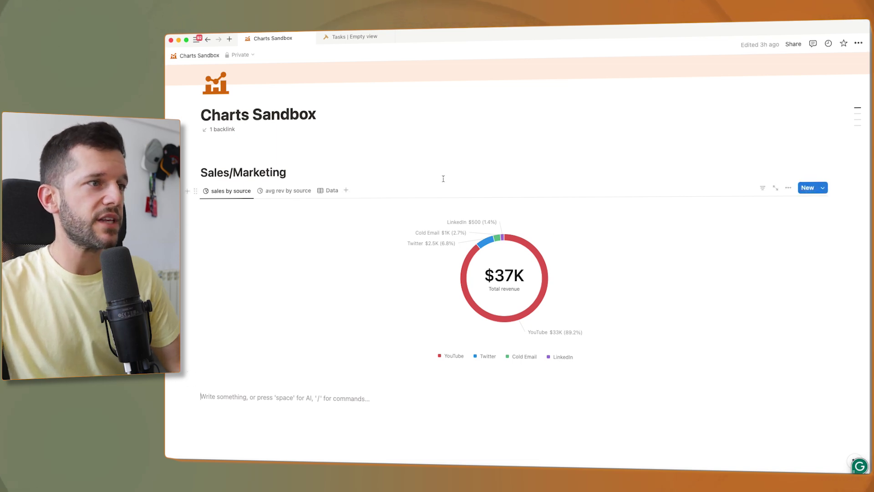
pyautogui.moveTo(475, 303)
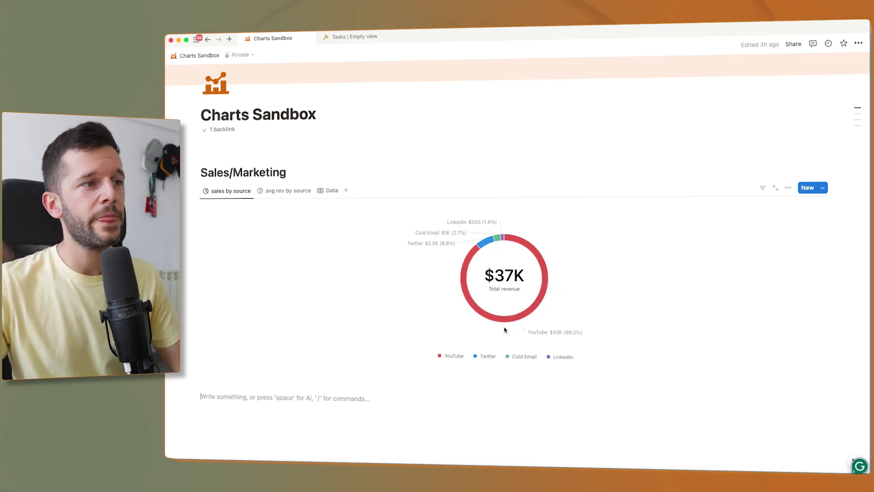
pyautogui.moveTo(512, 322)
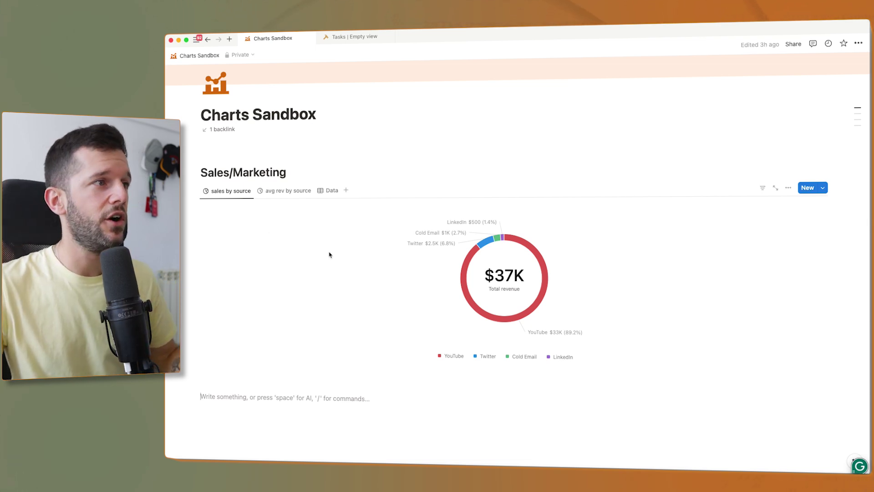
# - Switch to the 'avg rev by source' donut and inspect its slices (YouTube $6.6K, Twitter $500)
pyautogui.click(288, 191)
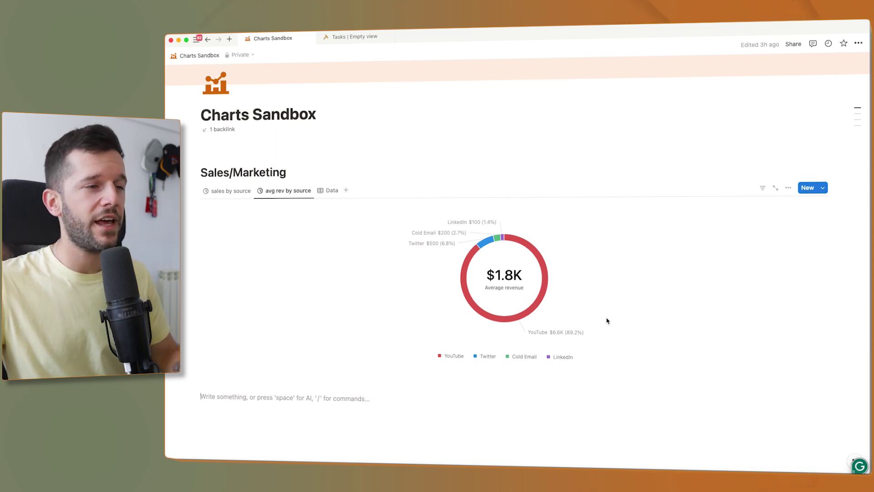
pyautogui.moveTo(555, 287)
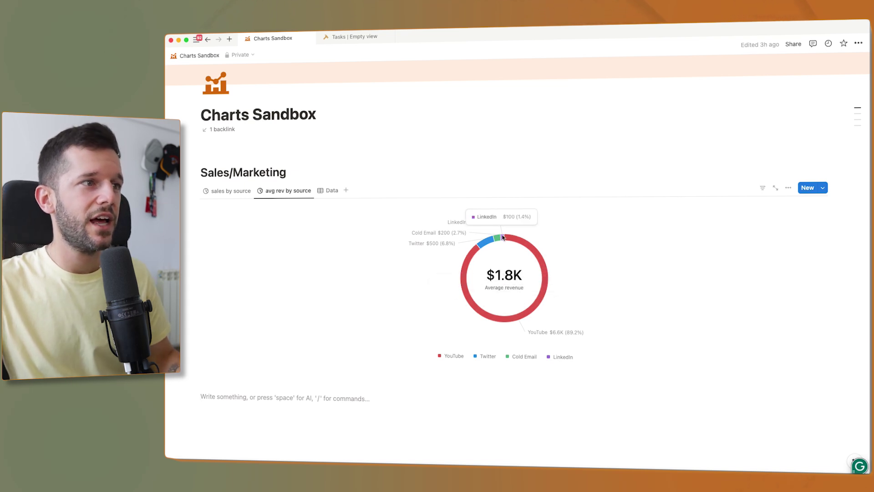
pyautogui.moveTo(537, 302)
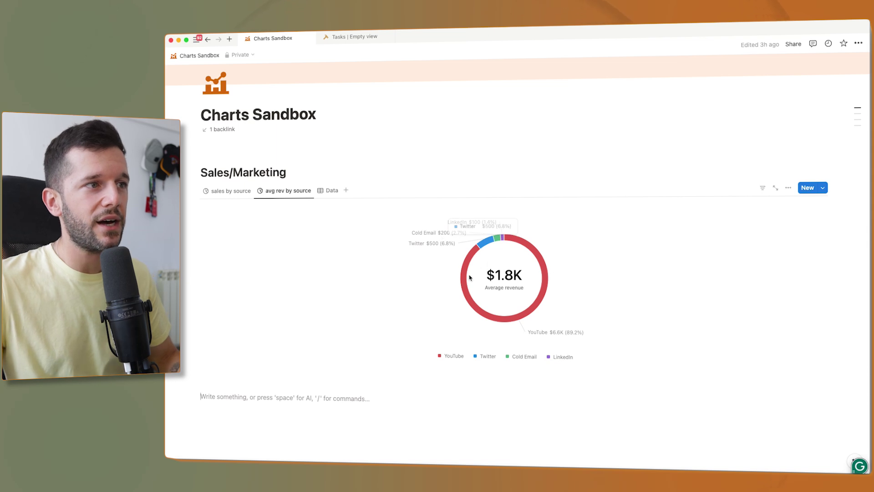
# - Open the Data table, select all Name cells, then return to the avg rev by source chart
pyautogui.click(328, 190)
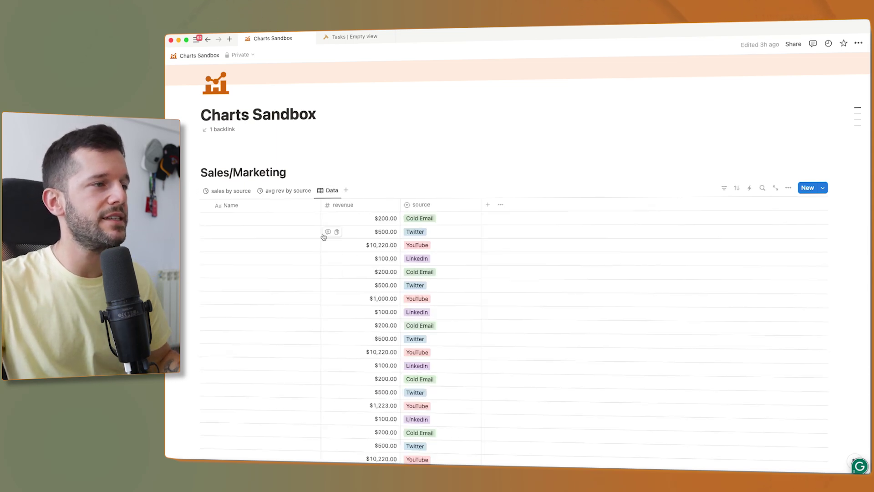
pyautogui.scroll(-5, 349, 240)
pyautogui.scroll(2, 328, 271)
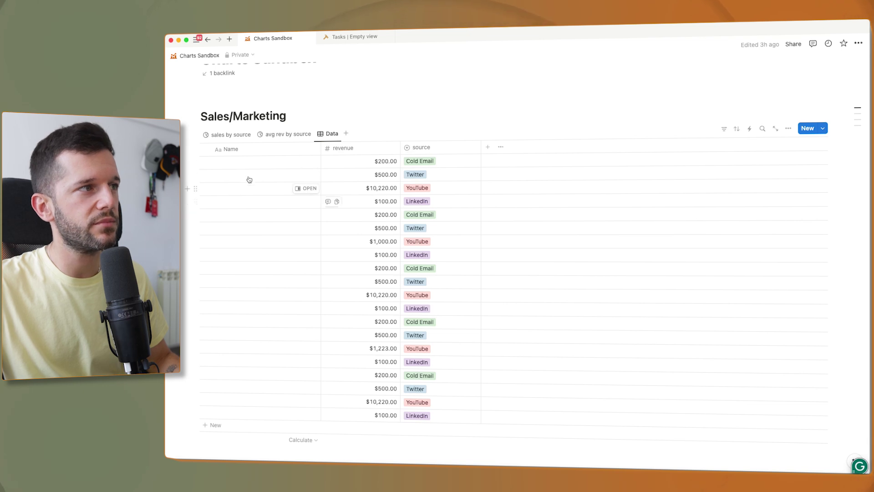
pyautogui.moveTo(248, 164); pyautogui.dragTo(250, 401)
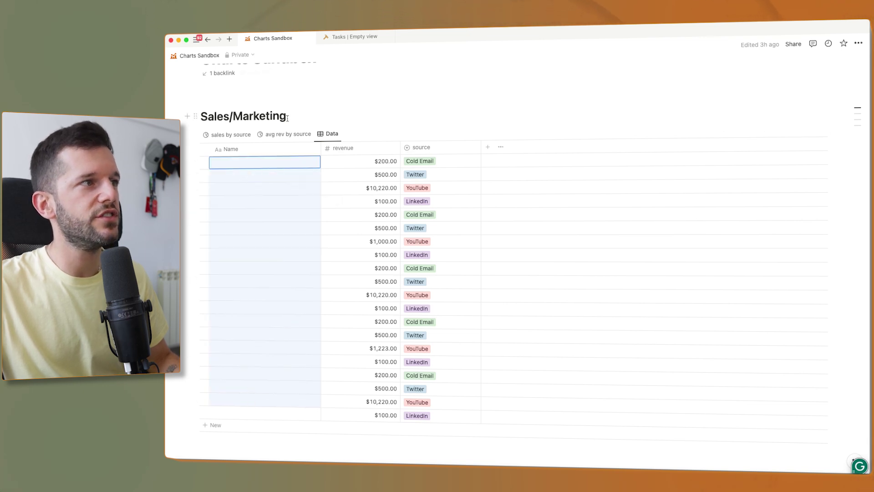
pyautogui.click(288, 135)
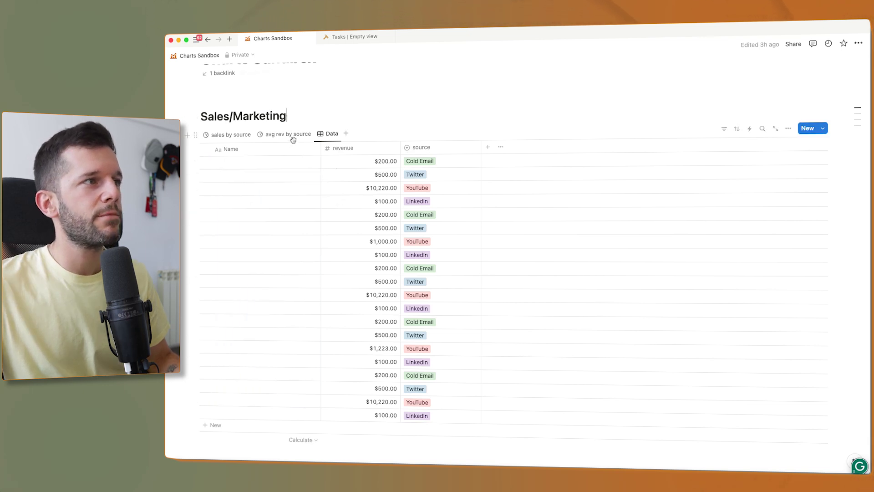
# - In View options, keep source as the grouping and average revenue as each slice's value
pyautogui.click(788, 130)
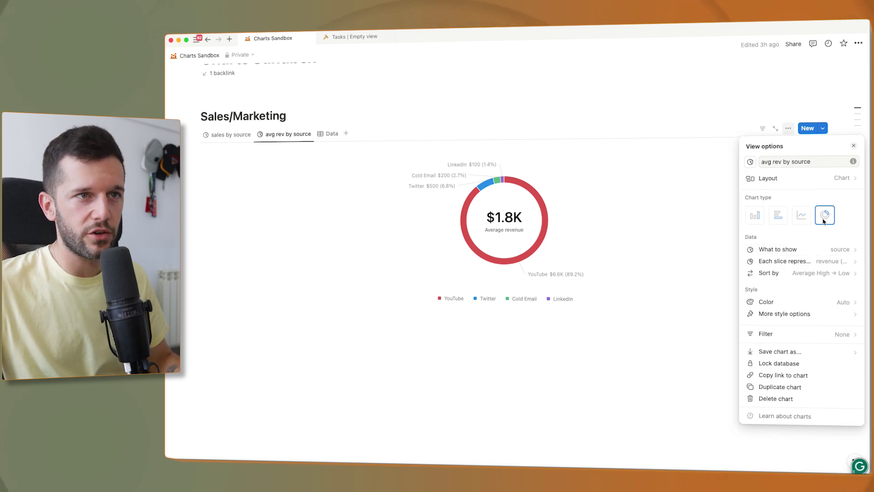
pyautogui.click(800, 250)
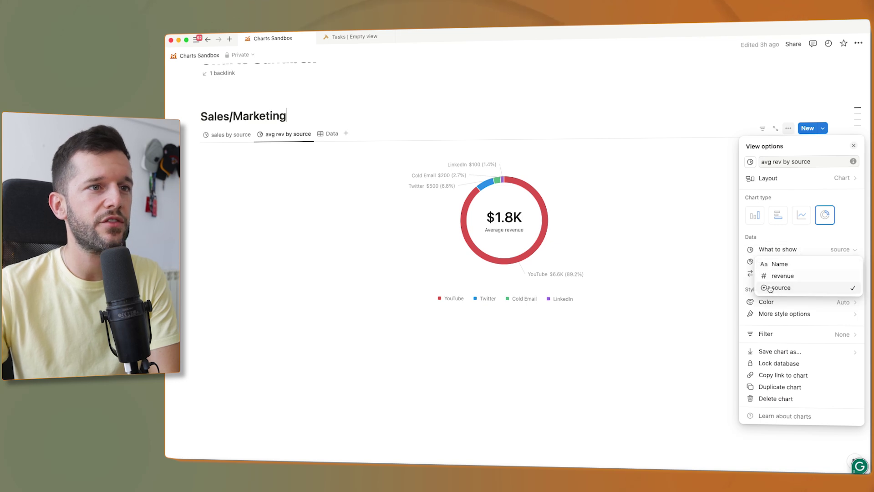
pyautogui.click(786, 251)
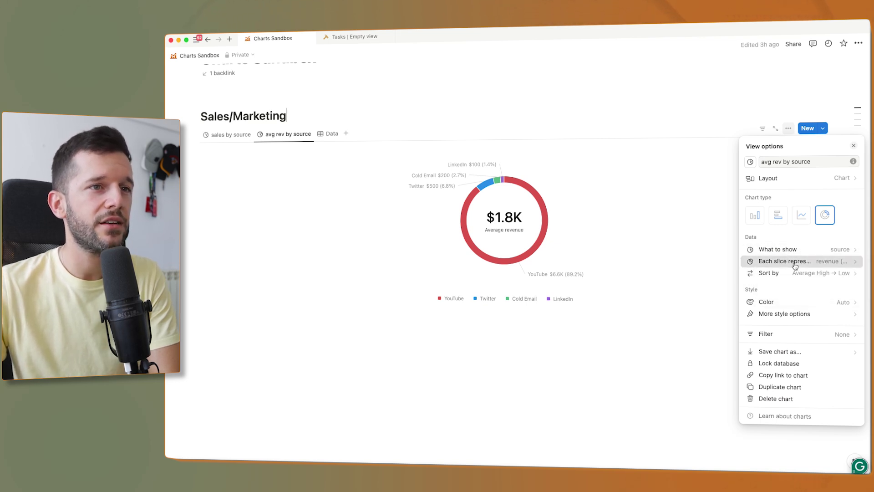
pyautogui.click(770, 261)
pyautogui.moveTo(766, 293)
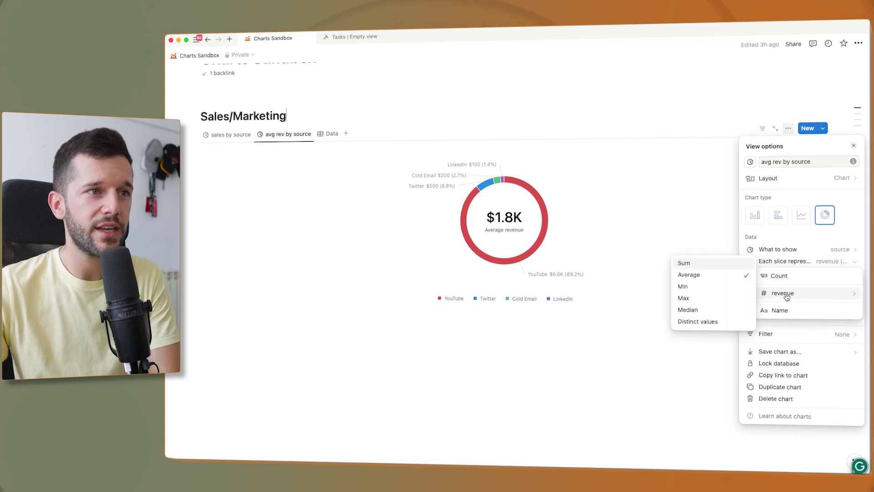
pyautogui.click(738, 278)
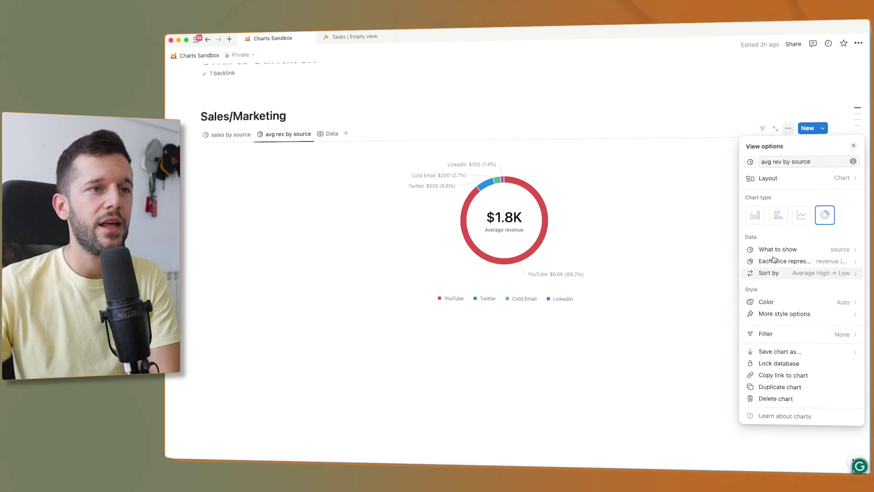
# - Under More style options, set chart Height to Large after trying Extra large and Medium
pyautogui.click(802, 317)
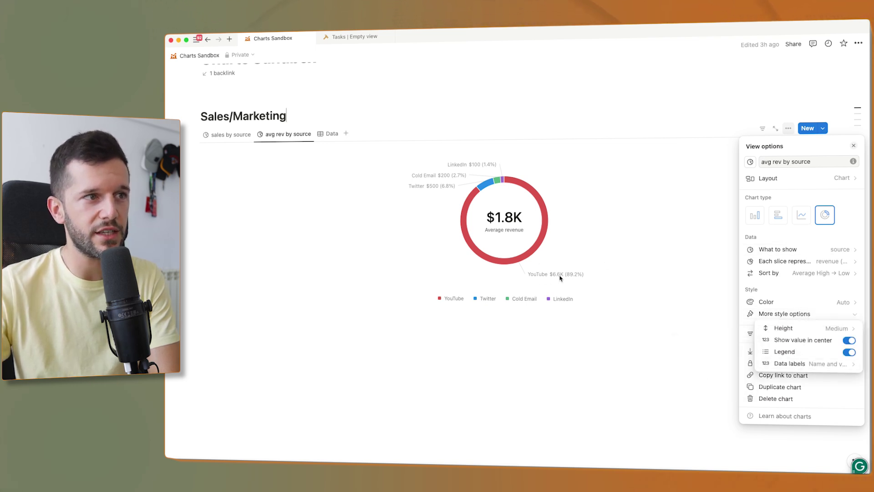
pyautogui.click(788, 363)
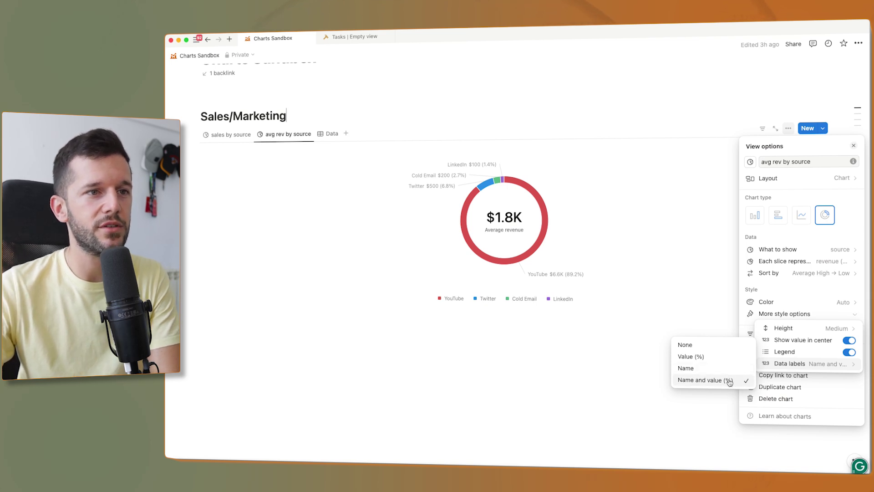
pyautogui.moveTo(821, 327)
pyautogui.click(688, 333)
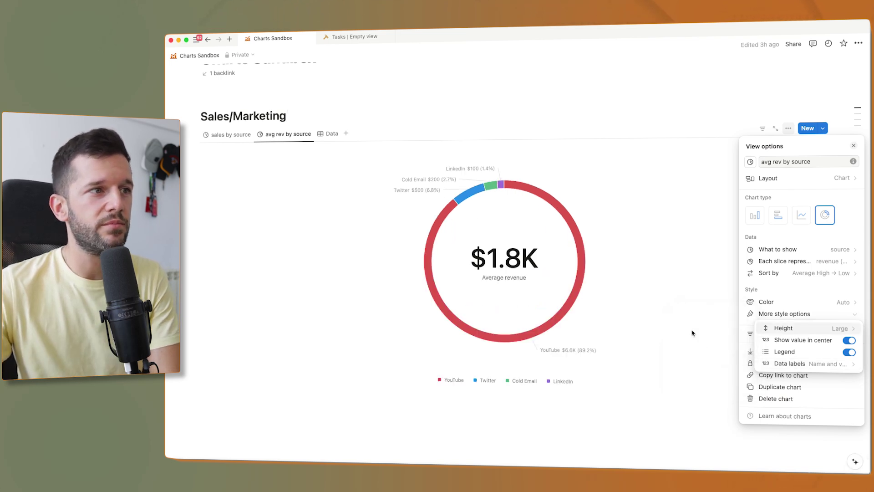
pyautogui.moveTo(774, 328)
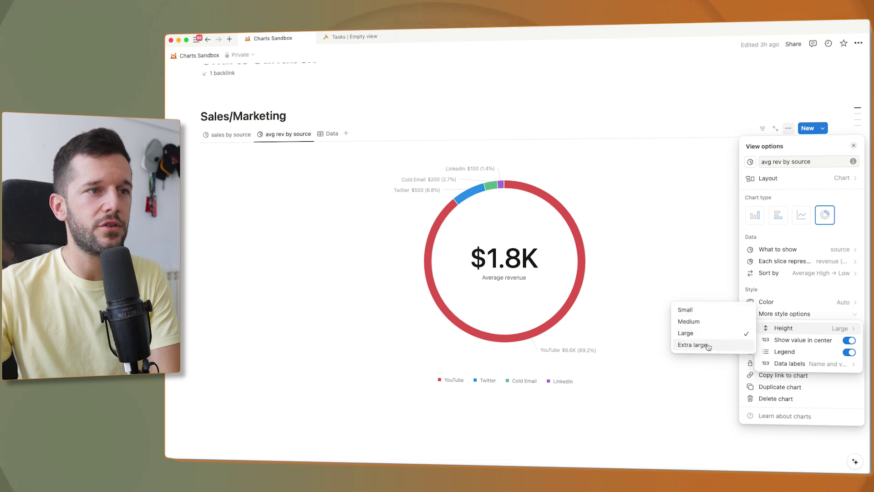
pyautogui.click(692, 345)
pyautogui.moveTo(824, 332)
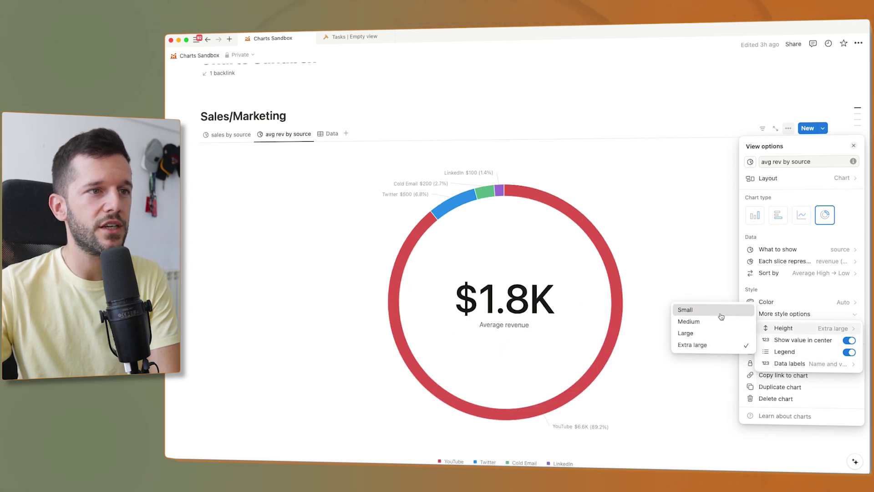
pyautogui.click(688, 320)
pyautogui.moveTo(778, 328)
pyautogui.click(688, 333)
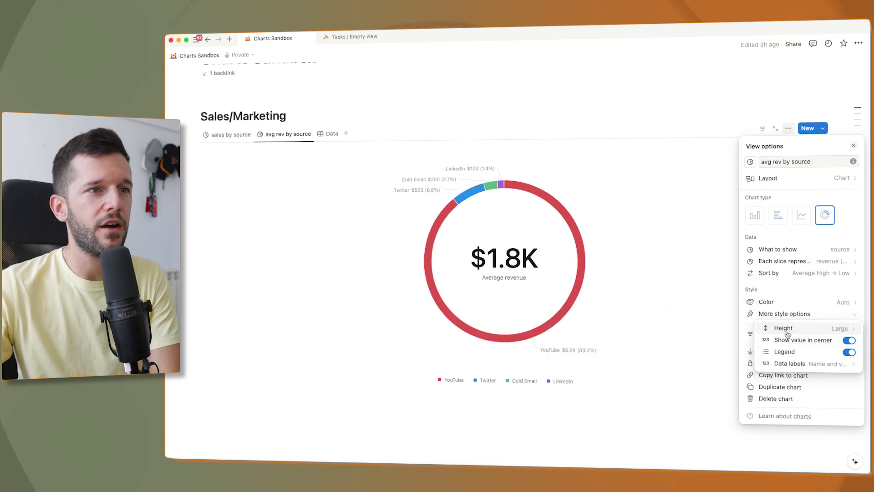
pyautogui.click(797, 311)
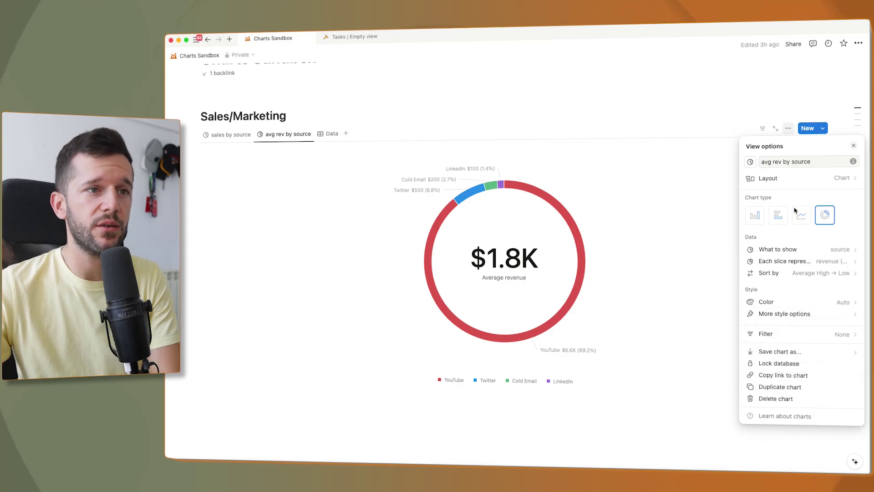
pyautogui.click(791, 131)
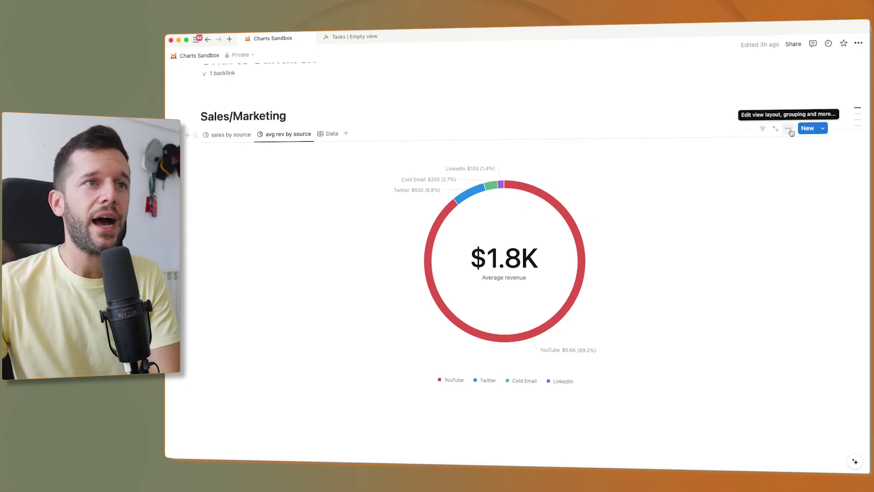
# - Copy the avg revenue by source donut chart as a PNG through Save chart as, then close the panels
pyautogui.click(791, 131)
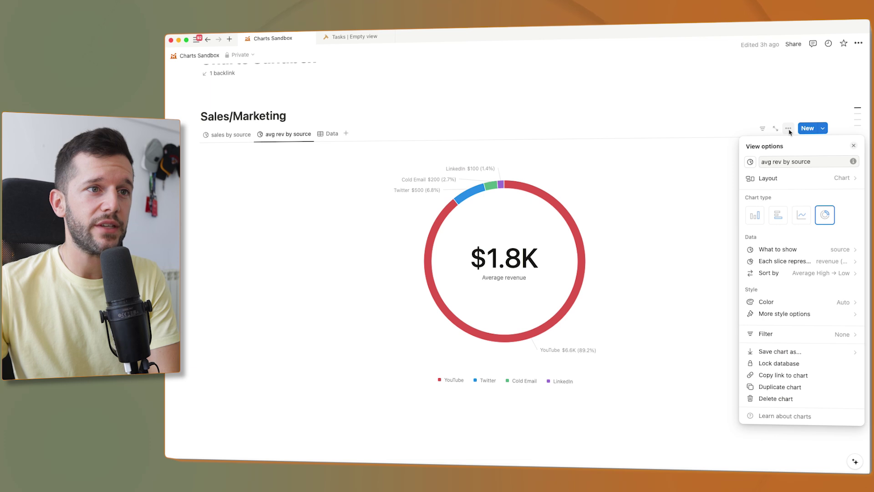
pyautogui.click(786, 352)
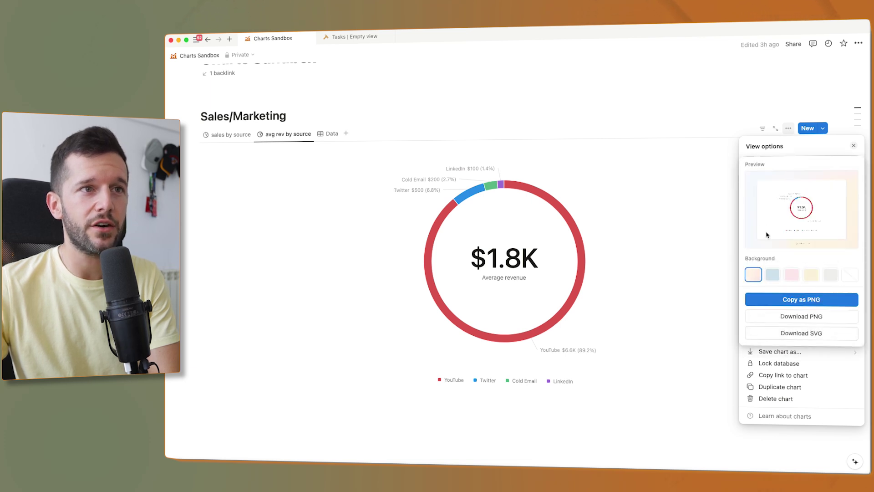
pyautogui.click(803, 301)
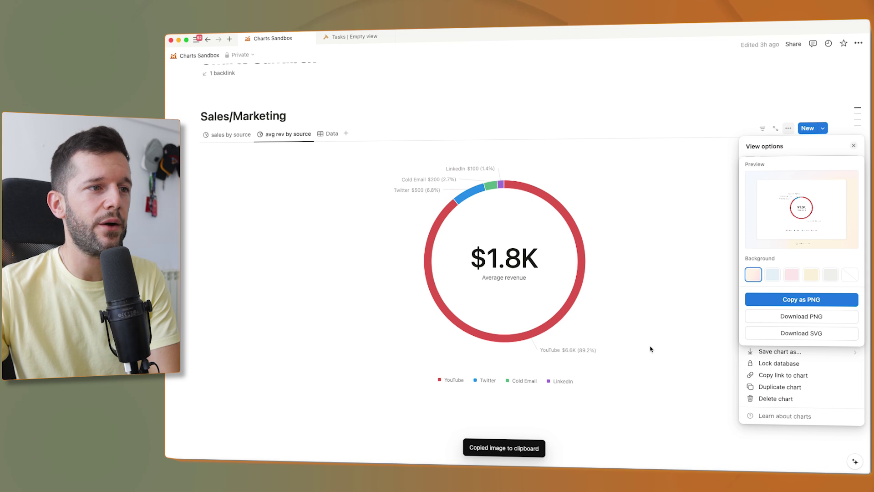
pyautogui.press('Escape')
pyautogui.press('Escape')
pyautogui.press('super+v')
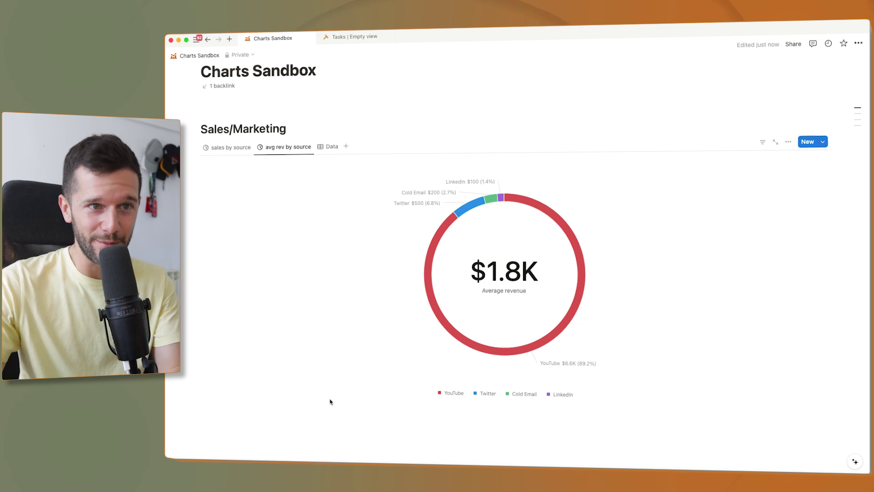
# - Scroll to the Finances database and switch from its data table to the monthly revenue line chart
pyautogui.scroll(-10, 330, 401)
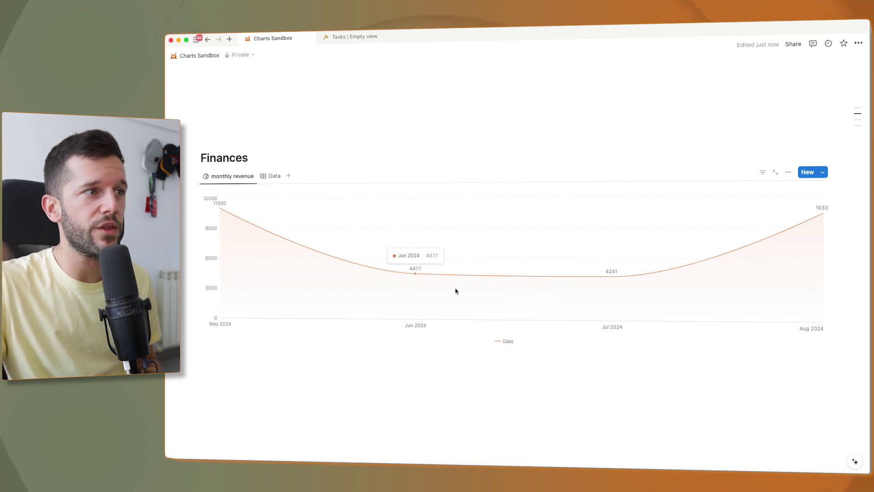
pyautogui.click(273, 175)
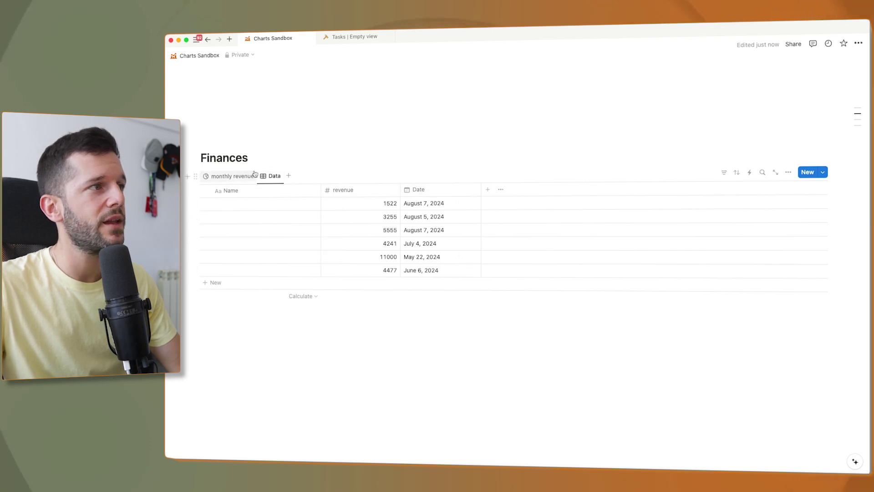
pyautogui.click(232, 175)
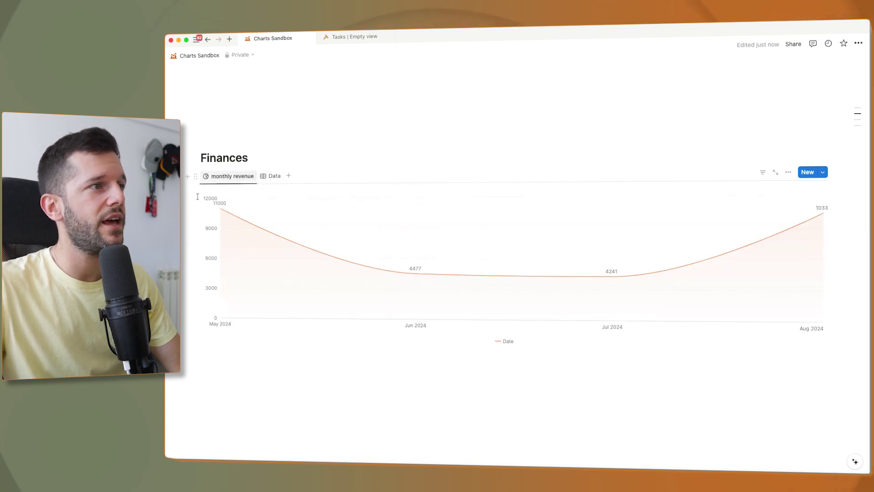
pyautogui.click(788, 173)
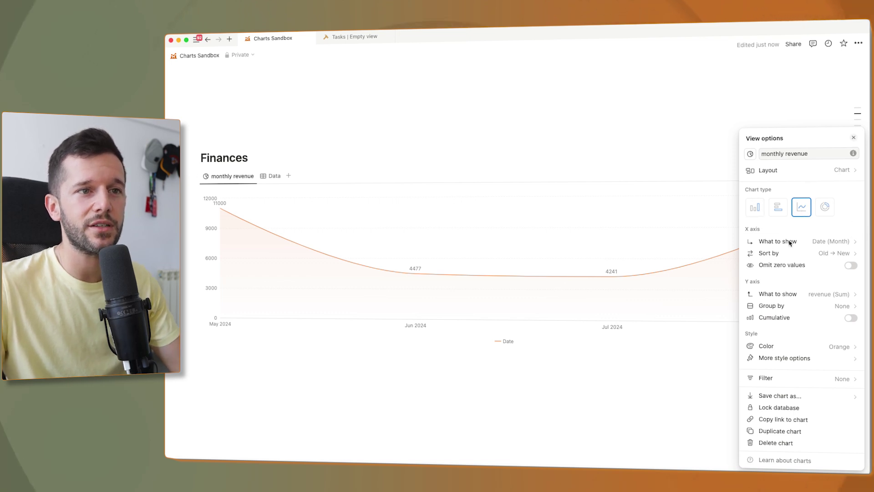
pyautogui.click(786, 358)
pyautogui.click(785, 357)
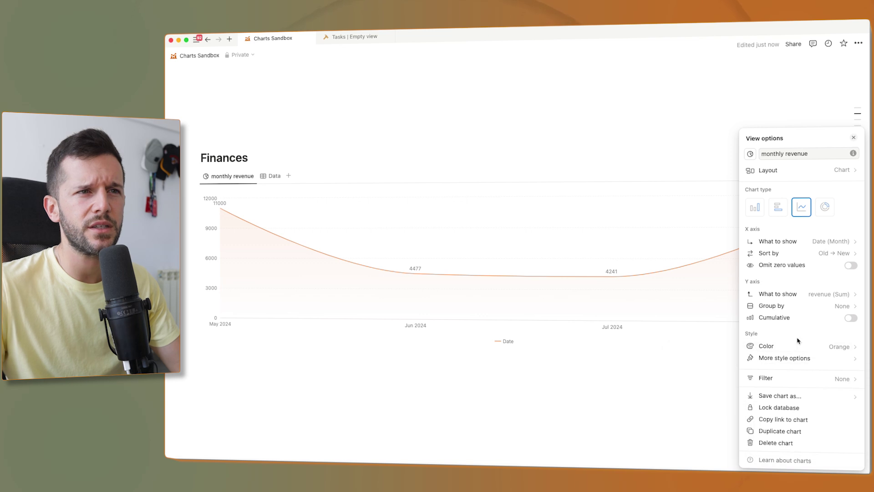
pyautogui.click(793, 359)
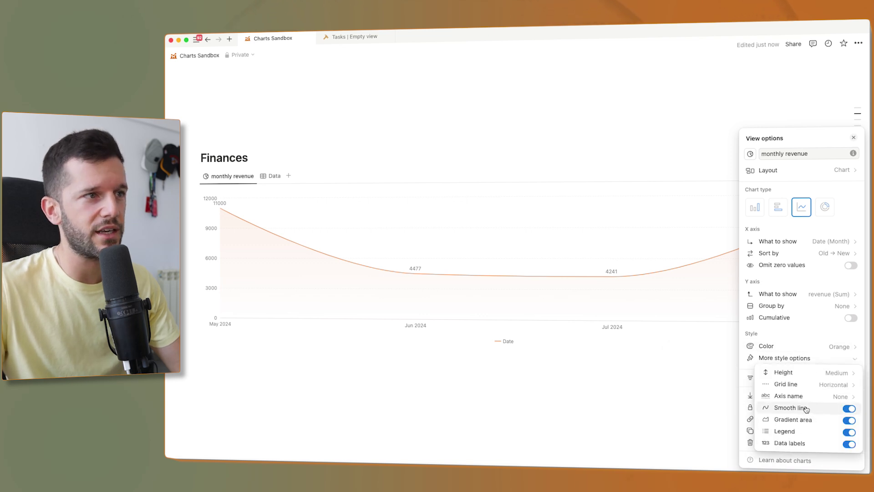
pyautogui.click(841, 409)
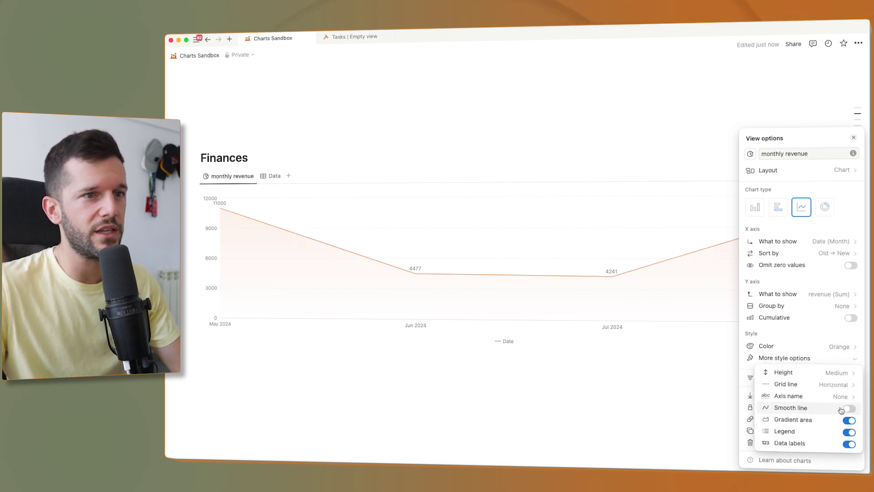
pyautogui.click(849, 408)
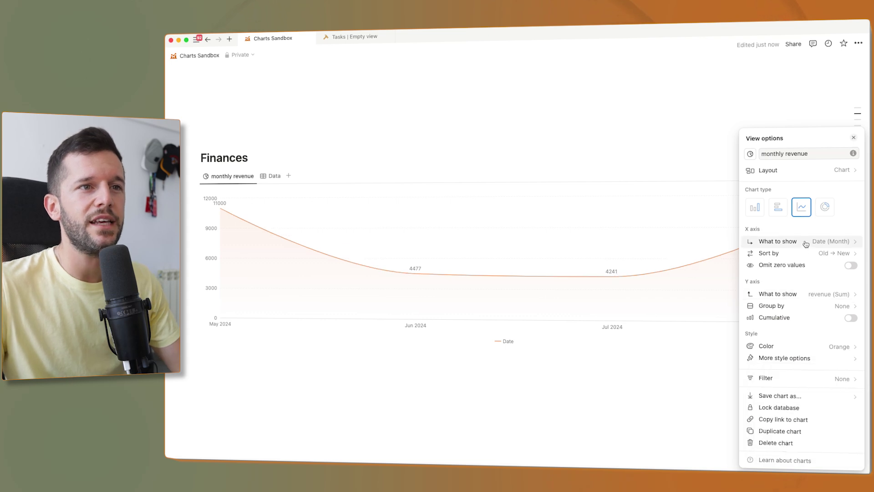
pyautogui.click(838, 244)
pyautogui.moveTo(790, 256)
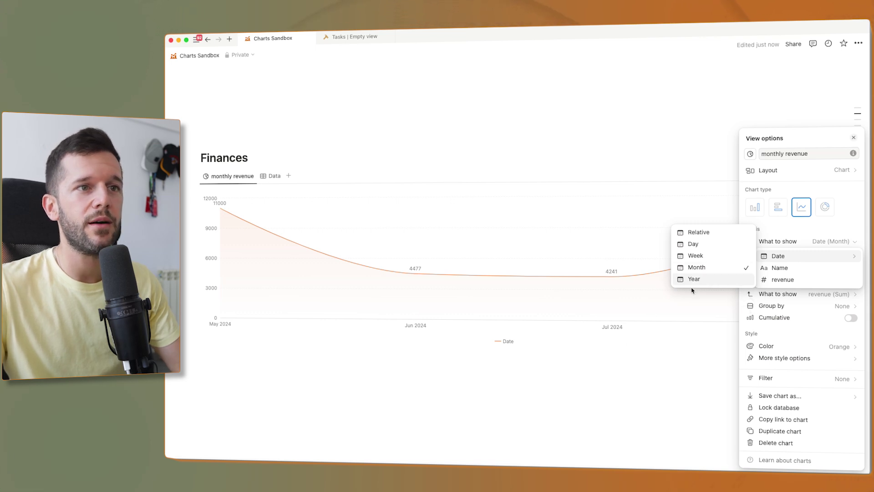
pyautogui.click(817, 241)
pyautogui.click(802, 253)
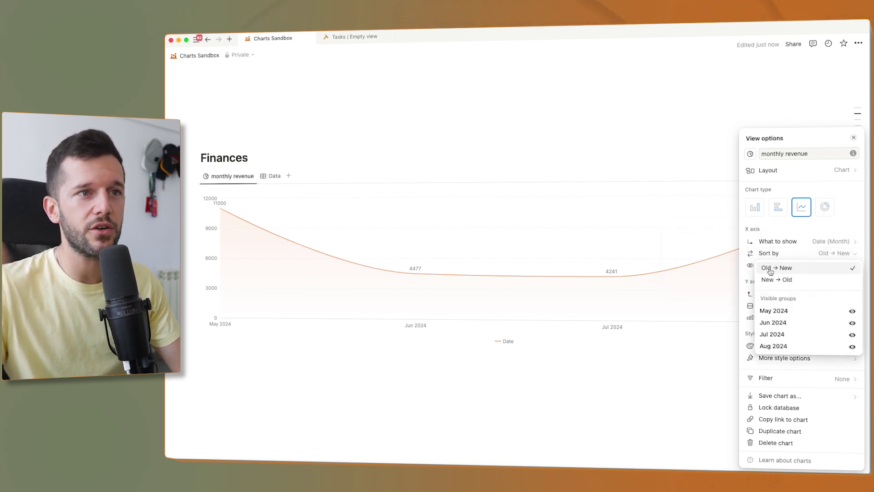
pyautogui.click(796, 269)
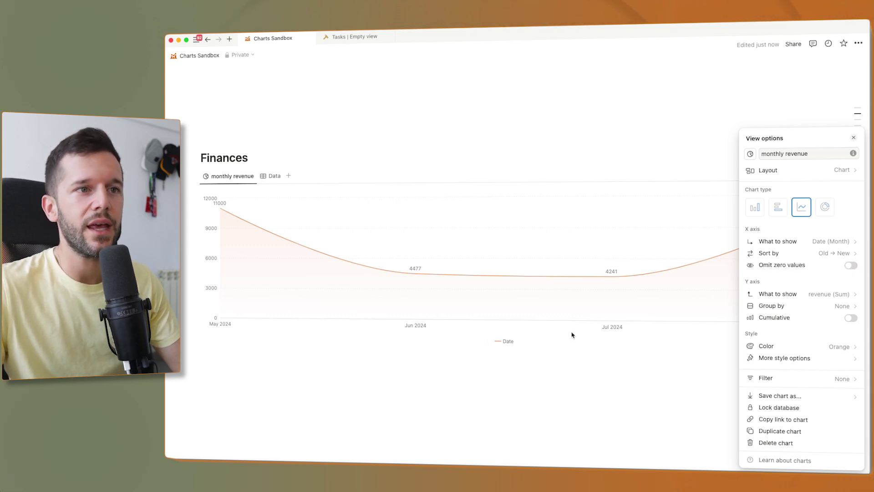
pyautogui.click(853, 318)
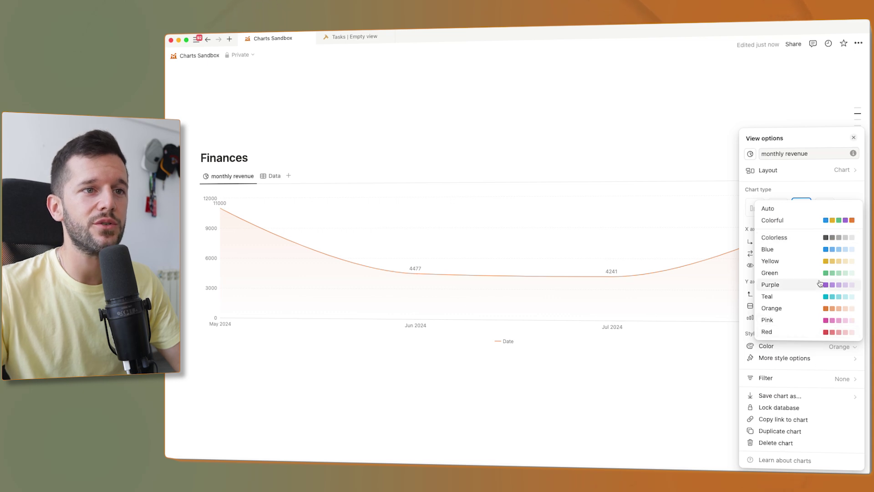
pyautogui.click(707, 334)
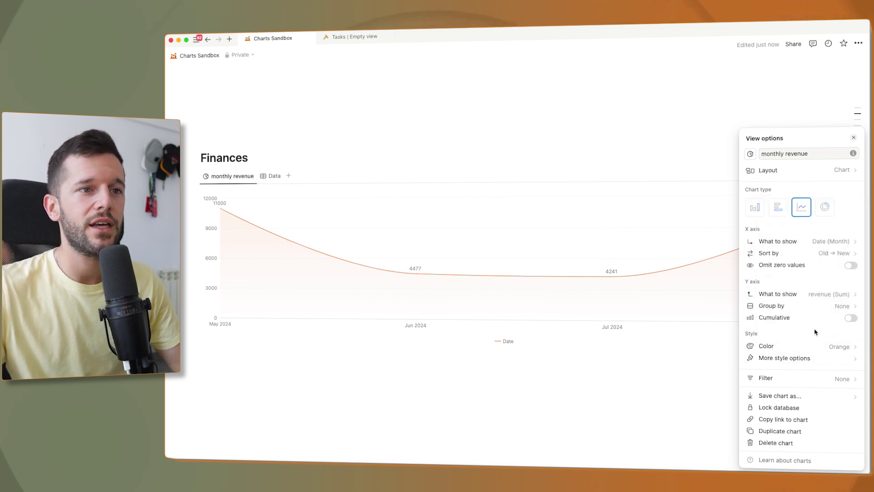
pyautogui.click(853, 139)
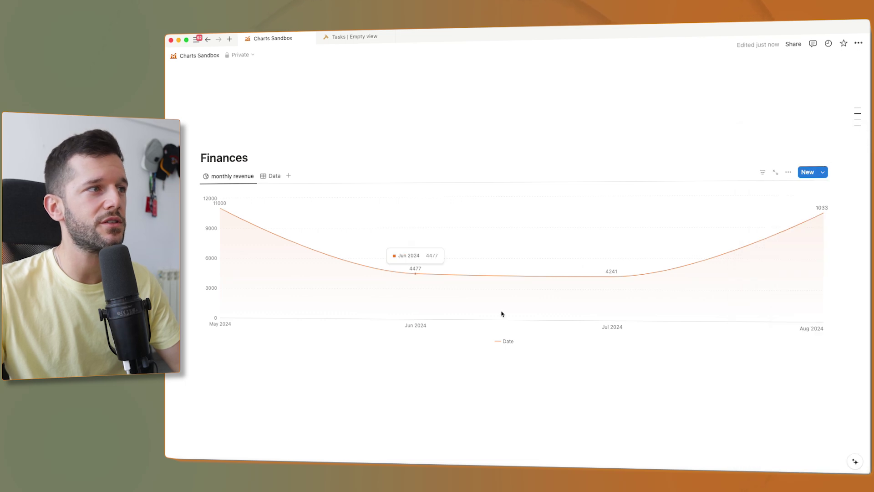
pyautogui.click(272, 176)
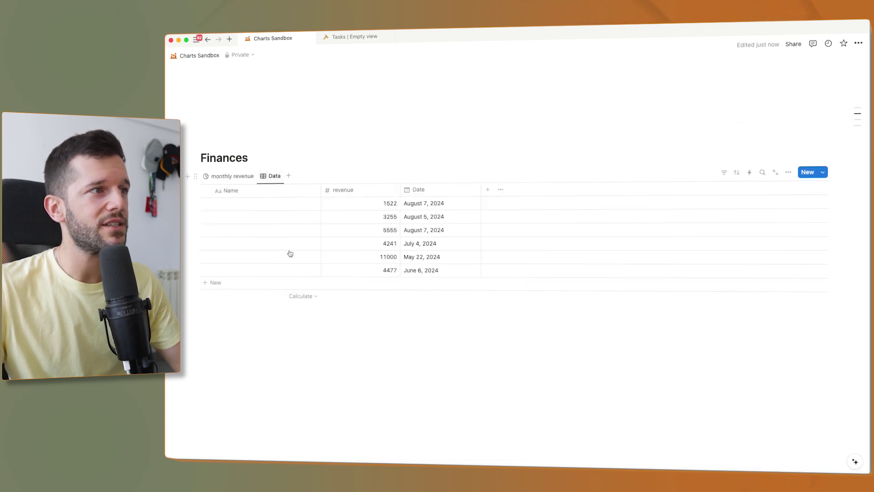
pyautogui.click(239, 176)
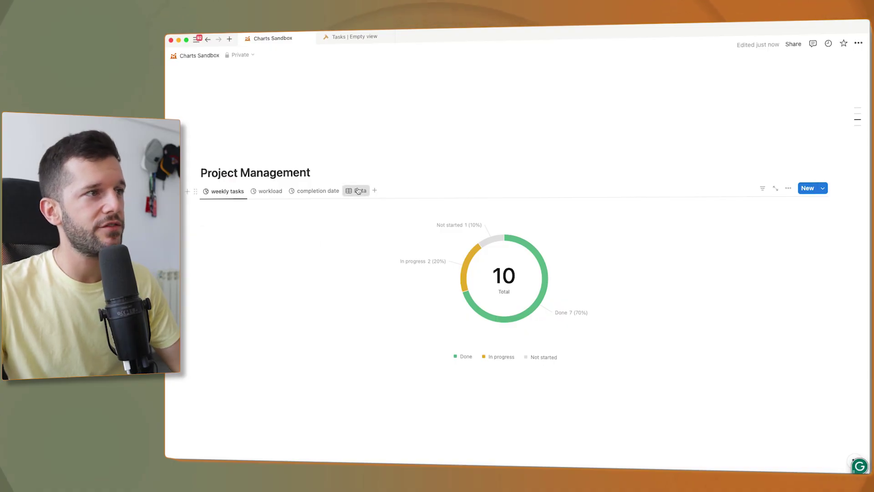
pyautogui.click(357, 191)
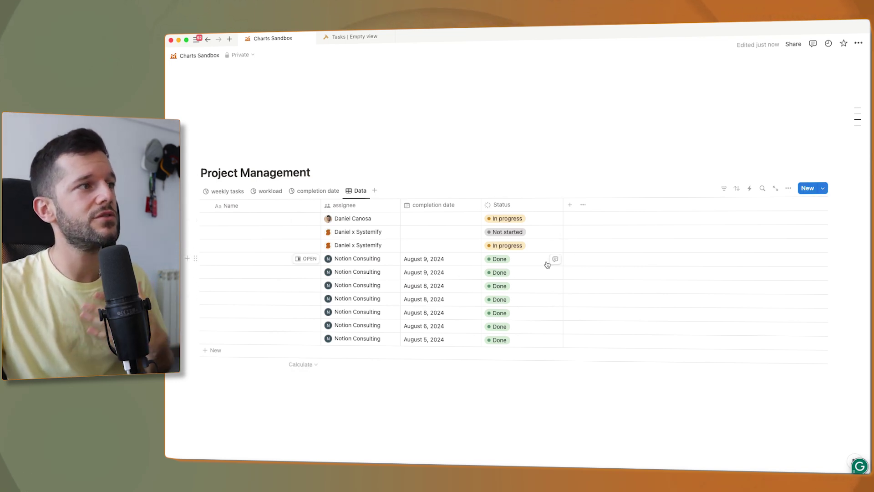
pyautogui.click(244, 192)
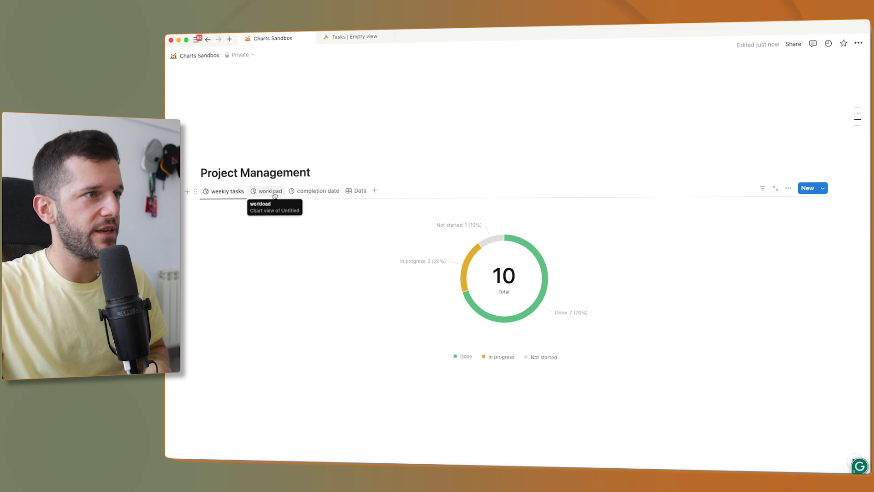
# - Show the workload bar chart and check its axes: Count on X, assignee on Y
pyautogui.click(271, 191)
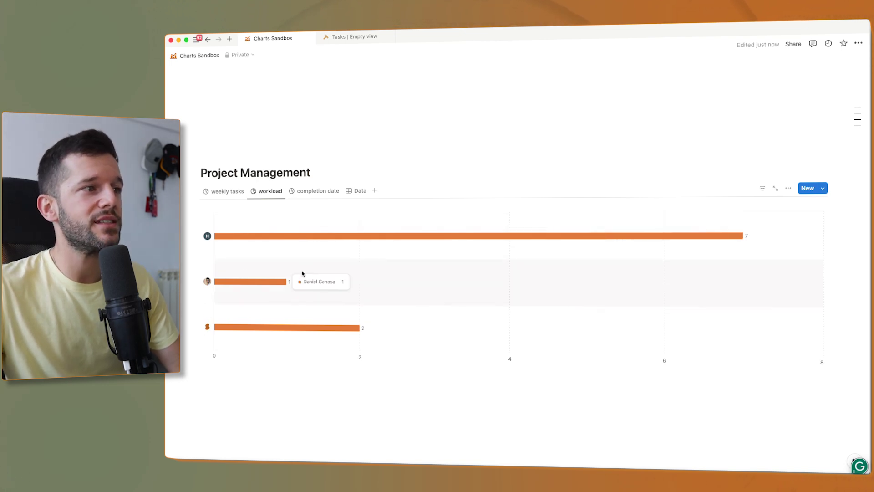
pyautogui.click(789, 189)
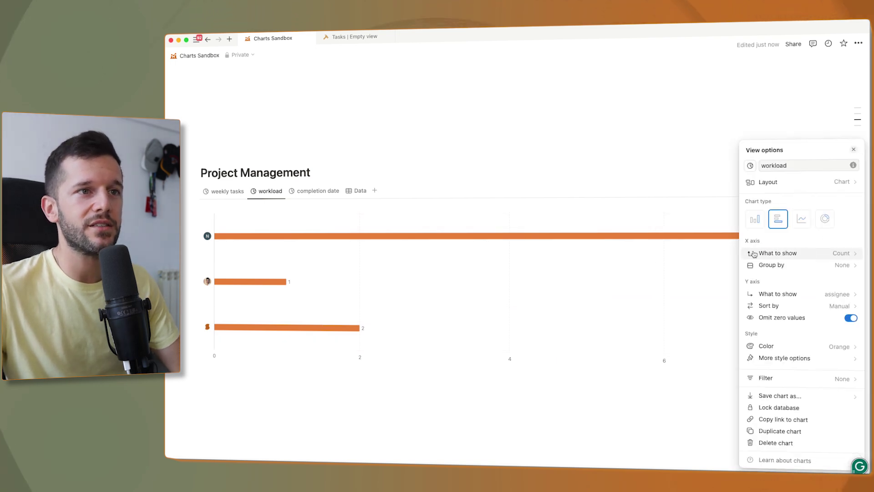
pyautogui.click(798, 255)
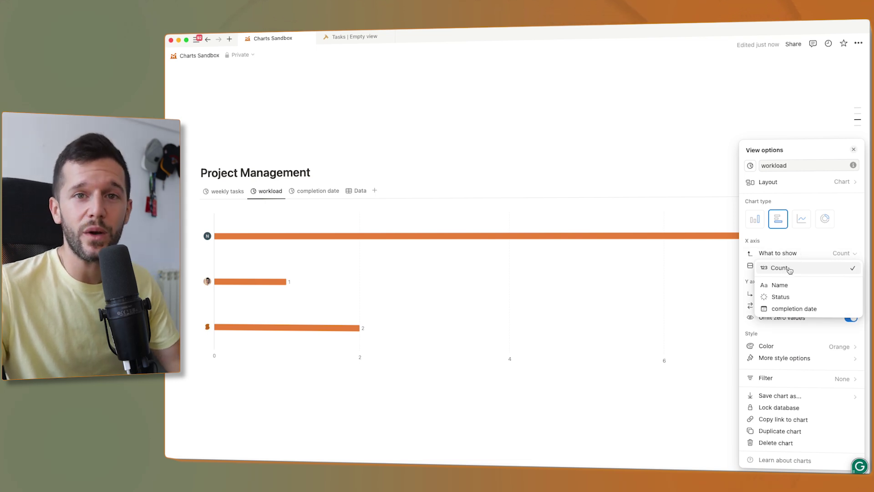
pyautogui.click(797, 251)
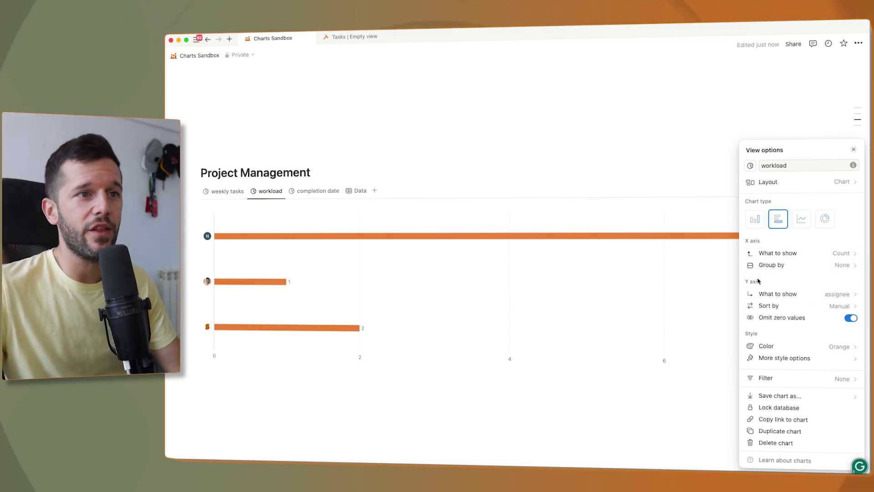
pyautogui.click(820, 297)
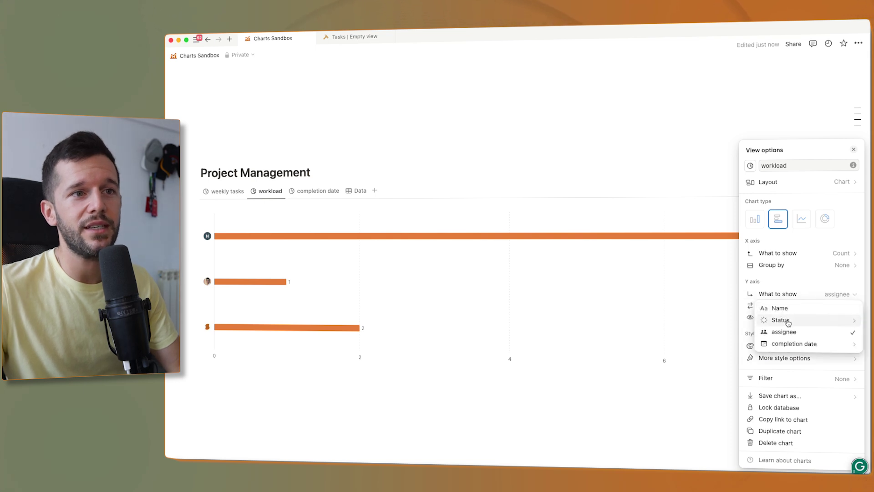
pyautogui.click(812, 333)
pyautogui.click(708, 188)
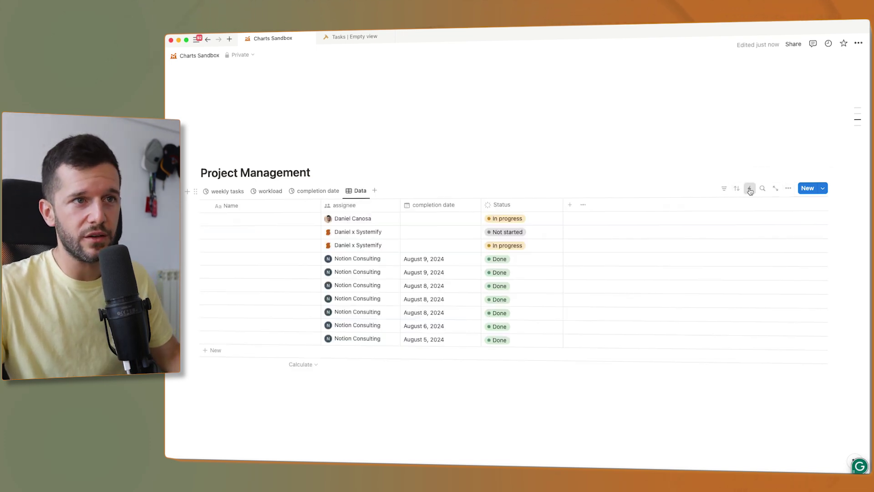
# - Start a new database automation triggered when Status becomes Complete
pyautogui.click(750, 189)
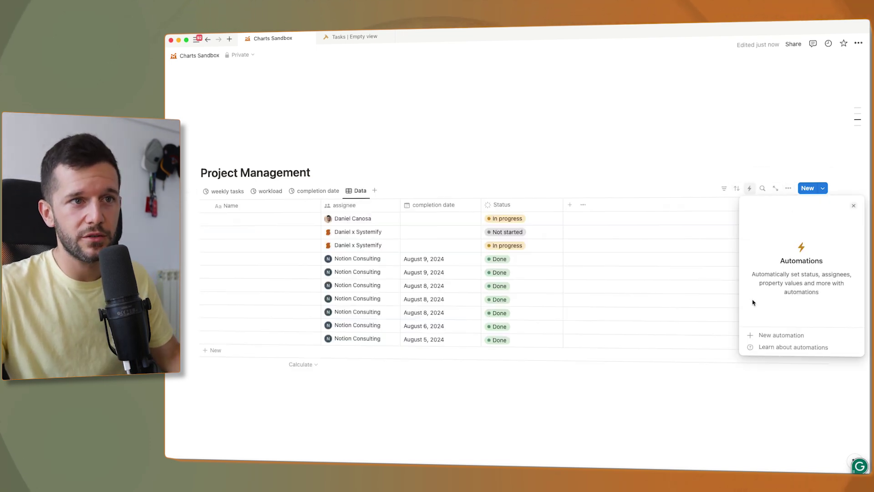
pyautogui.click(769, 333)
pyautogui.click(804, 282)
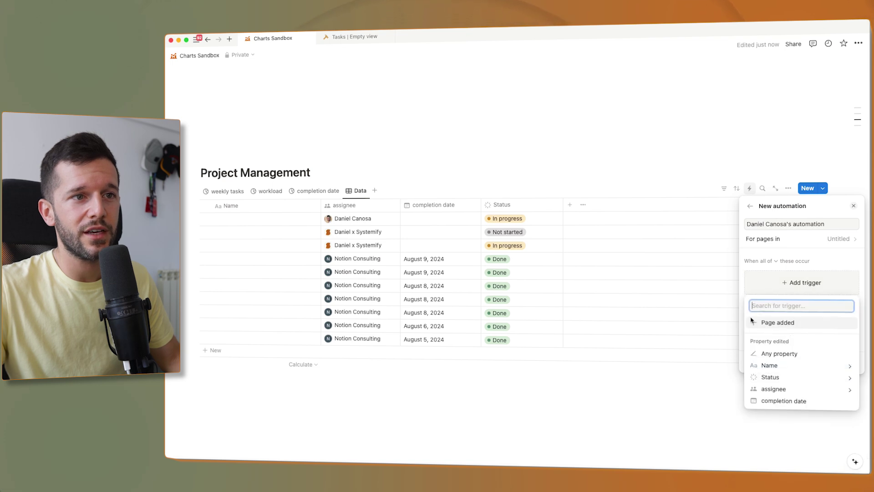
pyautogui.click(771, 377)
pyautogui.click(777, 390)
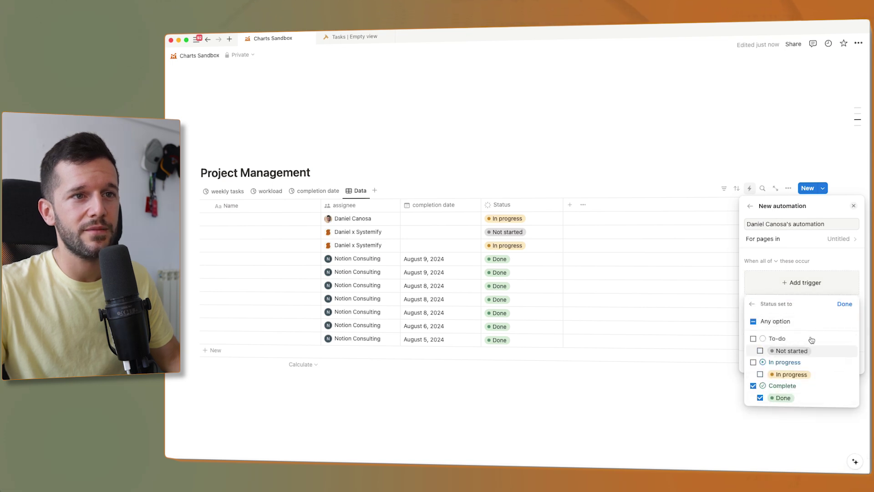
pyautogui.click(845, 304)
# - Have it set completion date to Today, create it, then mark the third task Done
pyautogui.click(788, 330)
pyautogui.click(774, 253)
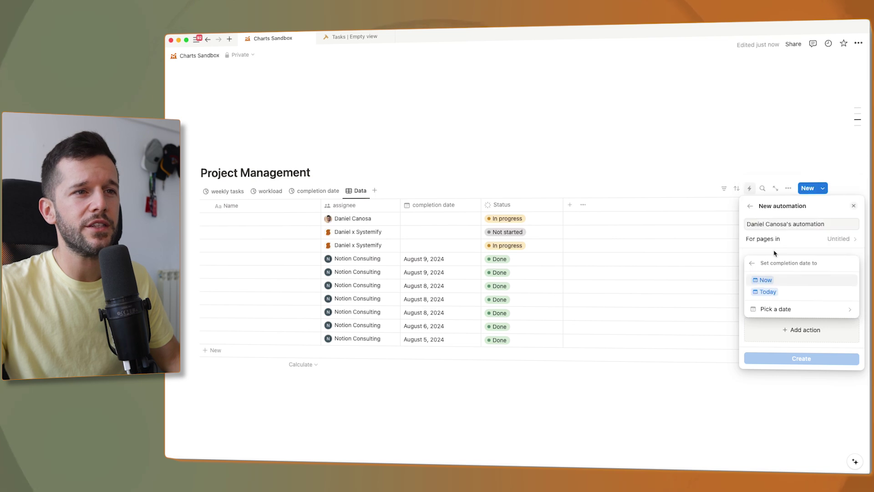
pyautogui.click(769, 291)
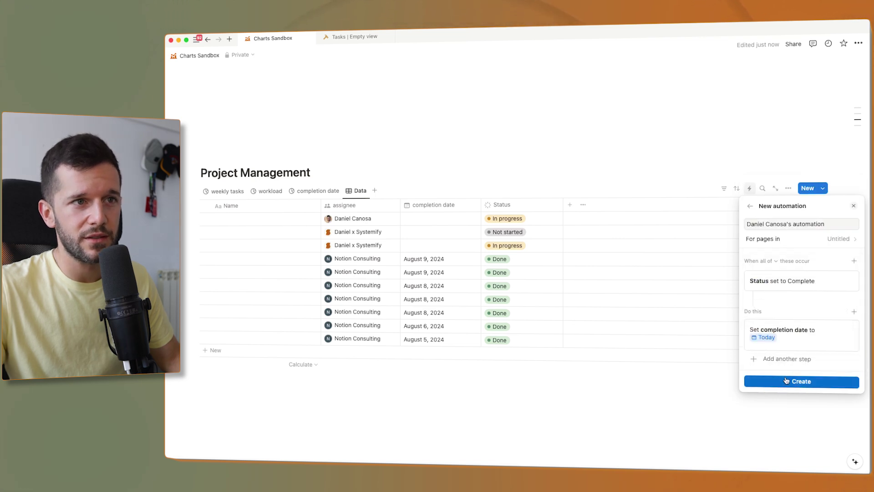
pyautogui.click(798, 381)
pyautogui.click(550, 414)
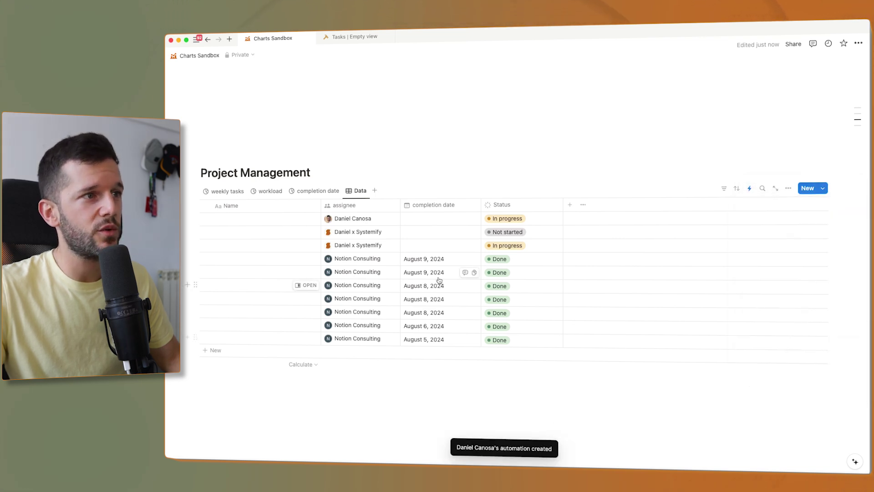
pyautogui.click(520, 251)
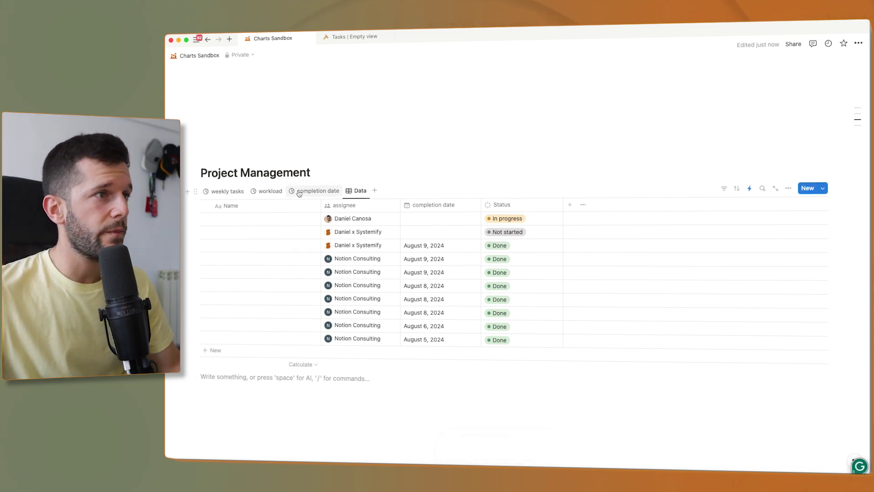
# - On the completion date chart, keep the X axis grouped by Day and check the 'Is not empty' filter
pyautogui.click(319, 192)
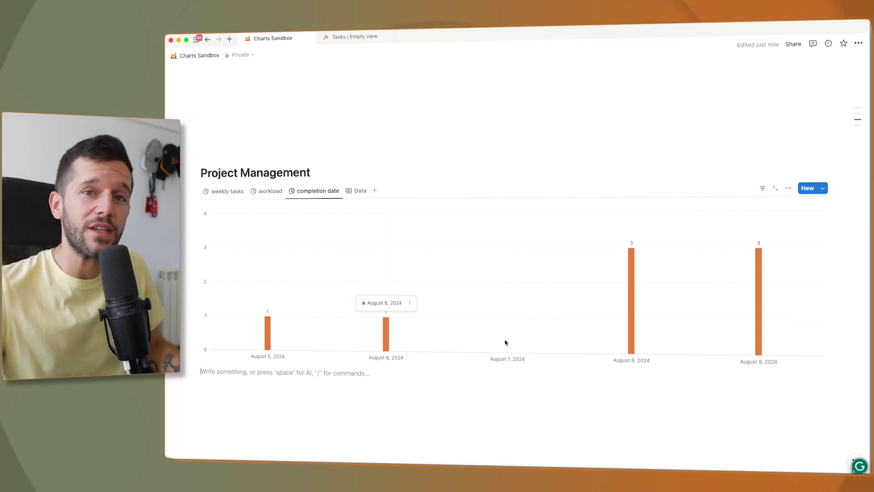
pyautogui.click(788, 188)
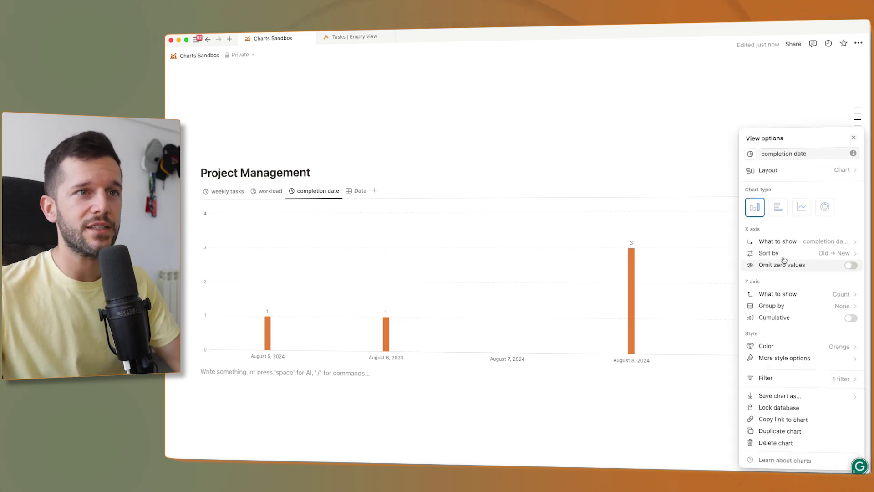
pyautogui.click(797, 243)
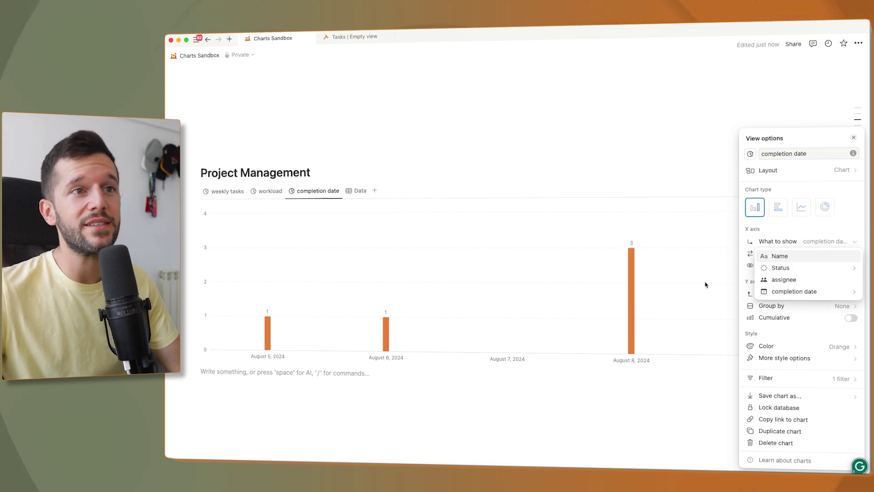
pyautogui.moveTo(751, 297)
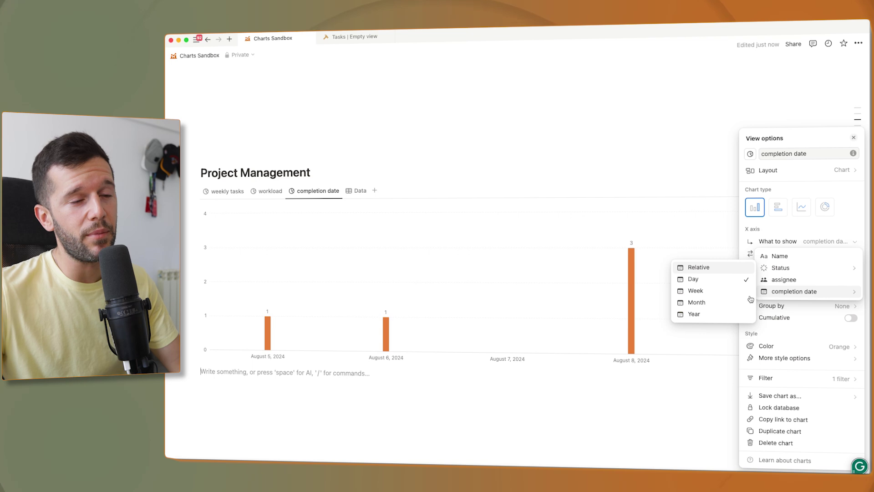
pyautogui.click(701, 282)
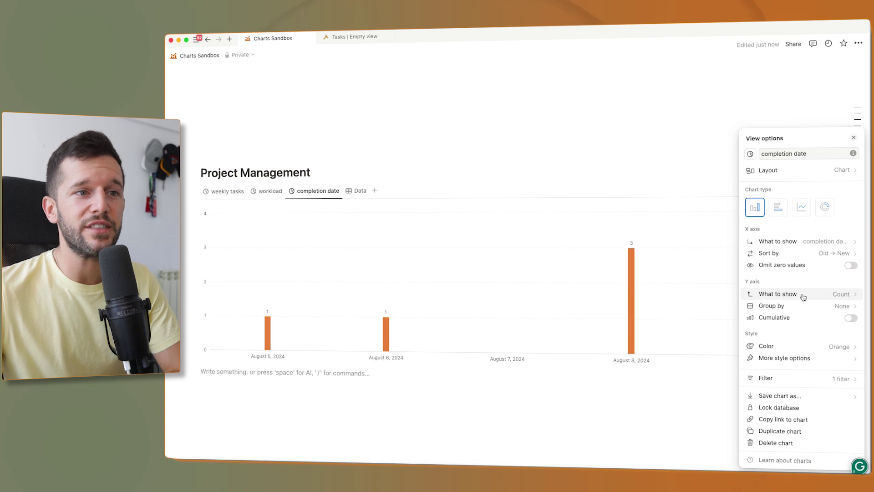
pyautogui.click(771, 379)
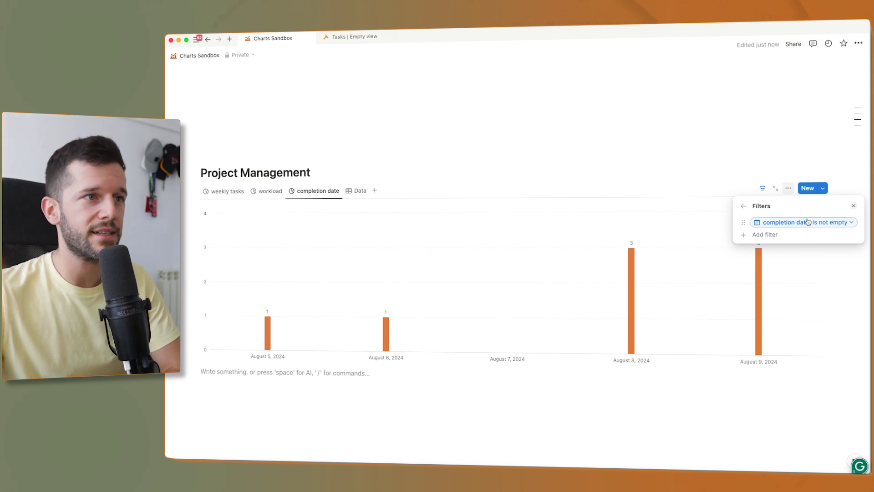
pyautogui.click(744, 206)
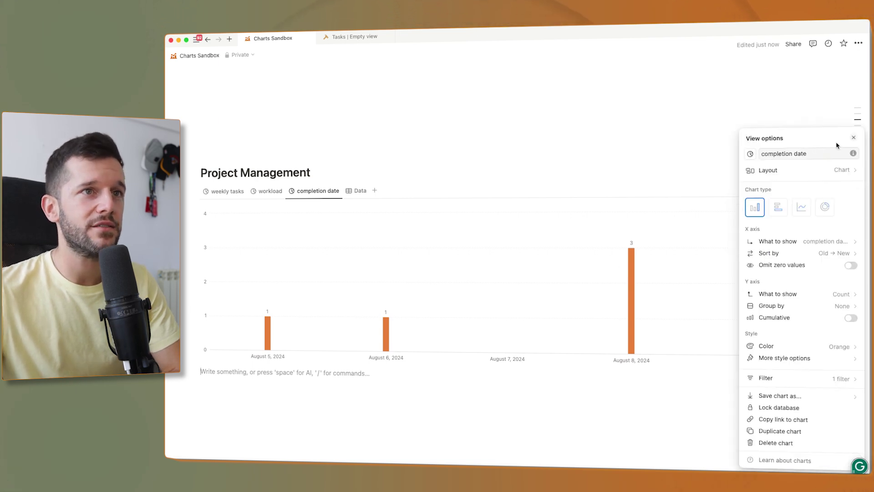
pyautogui.click(854, 138)
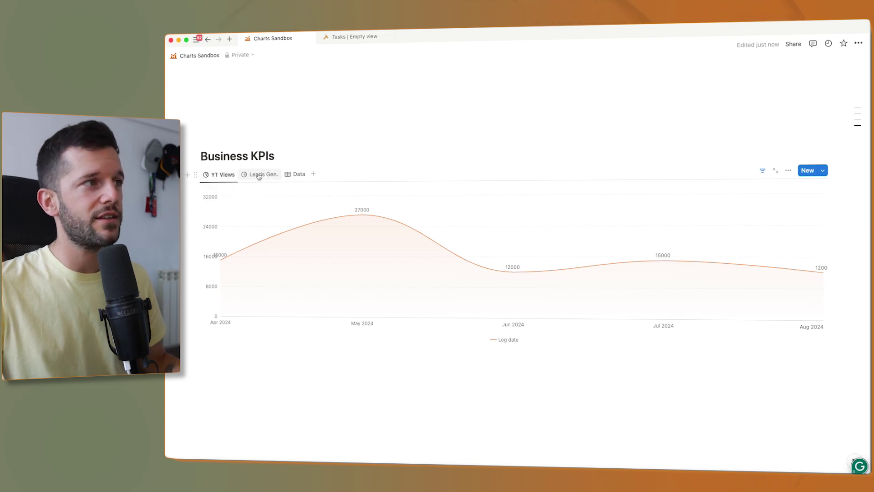
# - Return from the Data table to the YT Views chart and check its 'KPI: YT Views' filter
pyautogui.click(297, 174)
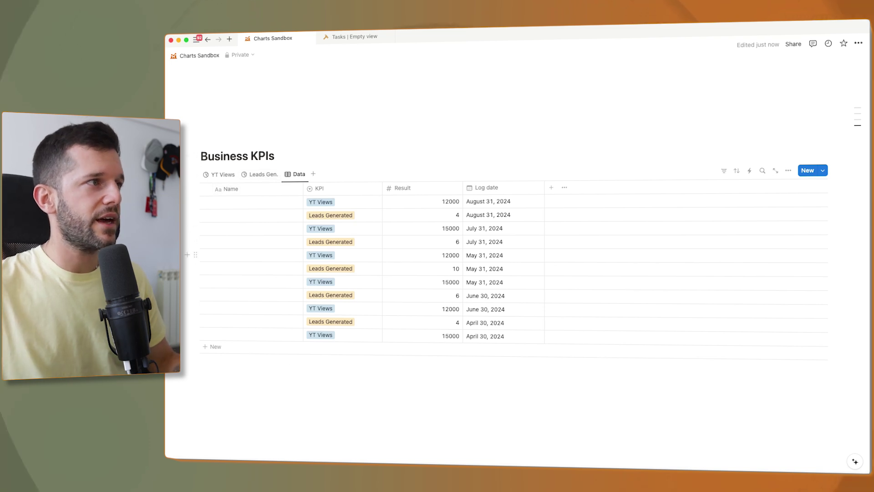
pyautogui.click(223, 174)
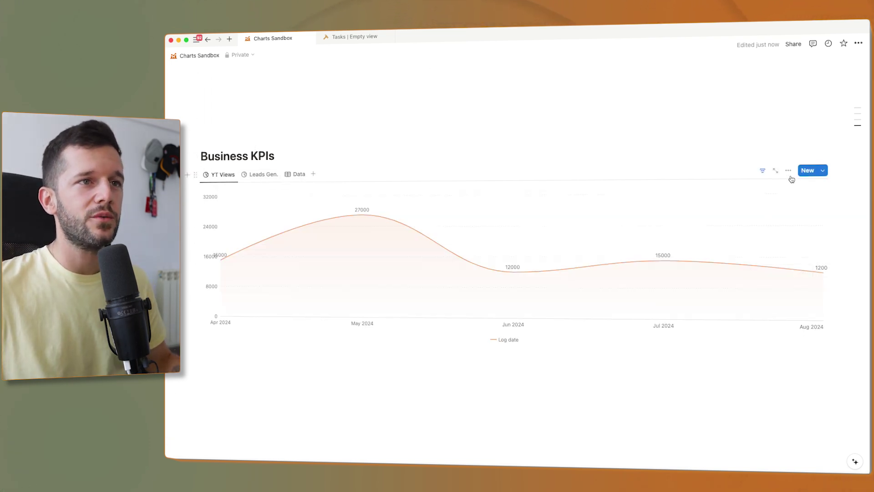
pyautogui.click(788, 170)
pyautogui.click(787, 378)
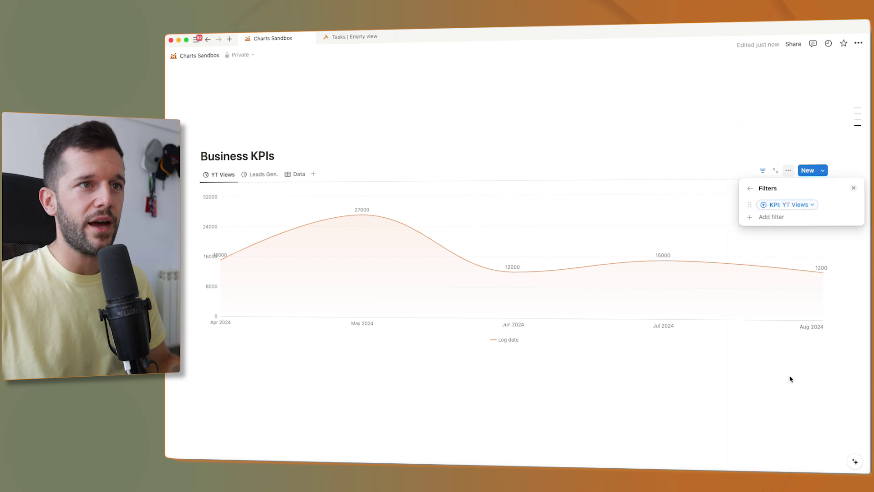
pyautogui.click(855, 188)
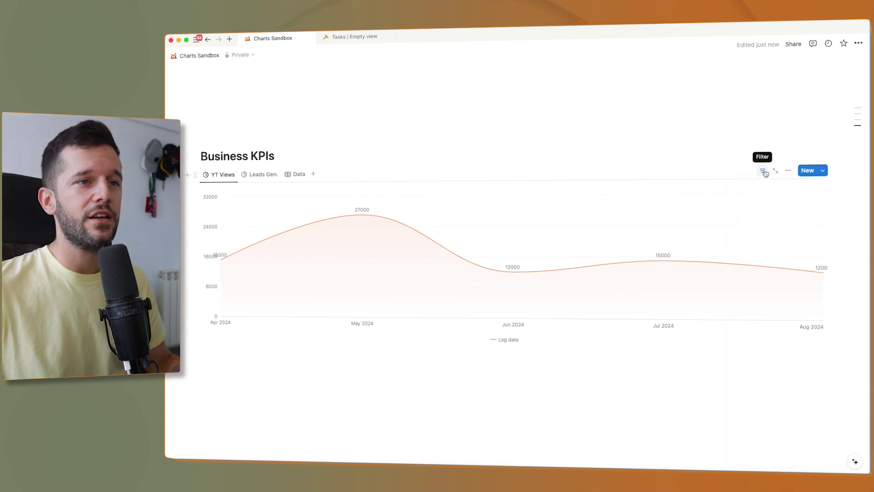
# - Keep the YT Views line chart's X axis as Log date grouped by Month
pyautogui.click(788, 170)
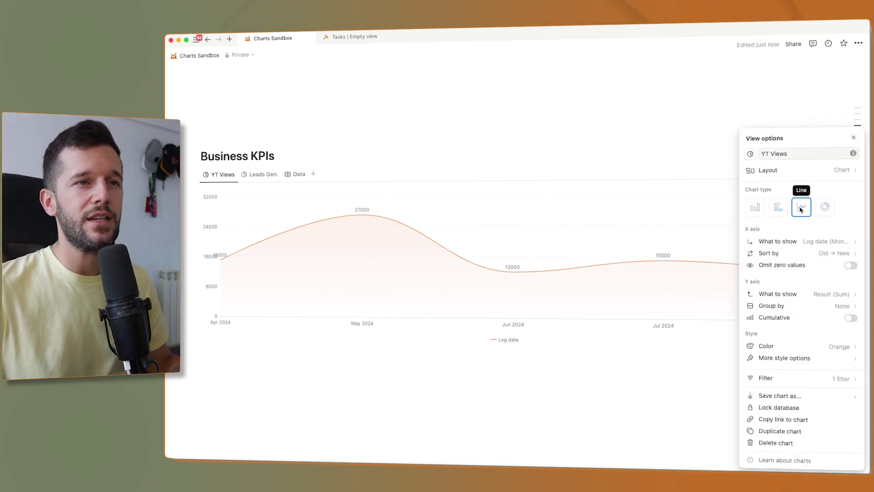
pyautogui.click(780, 241)
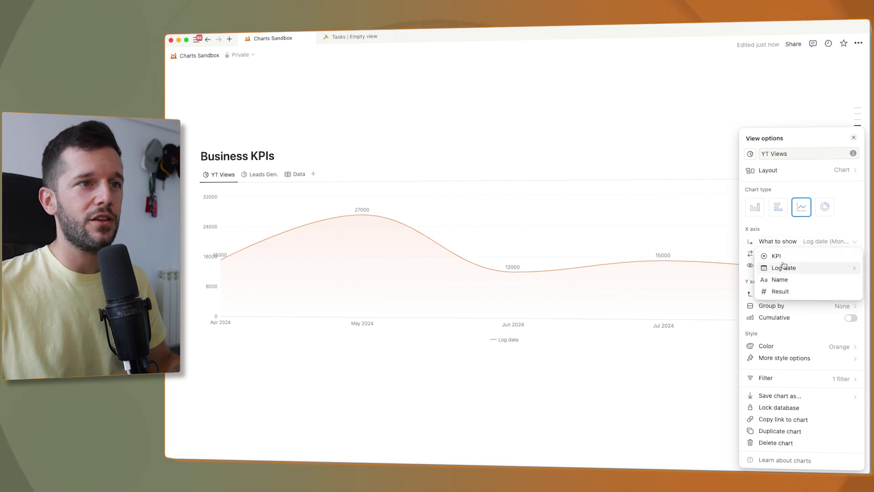
pyautogui.moveTo(784, 267)
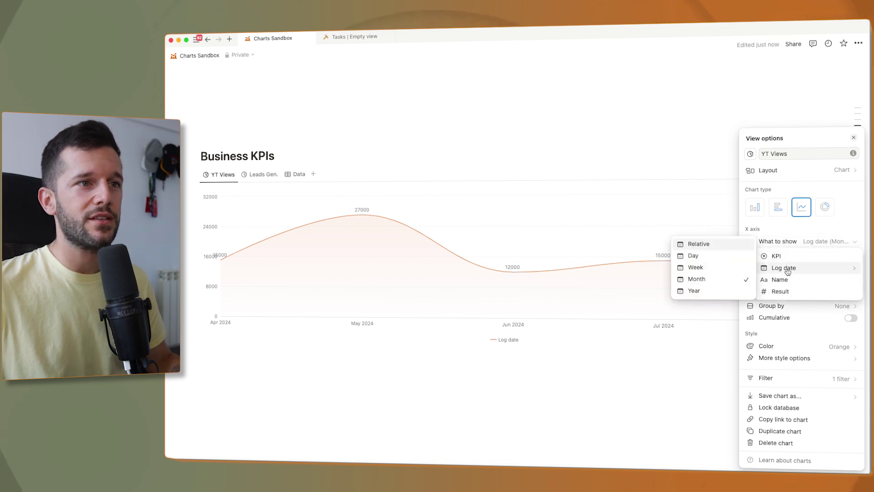
pyautogui.click(795, 242)
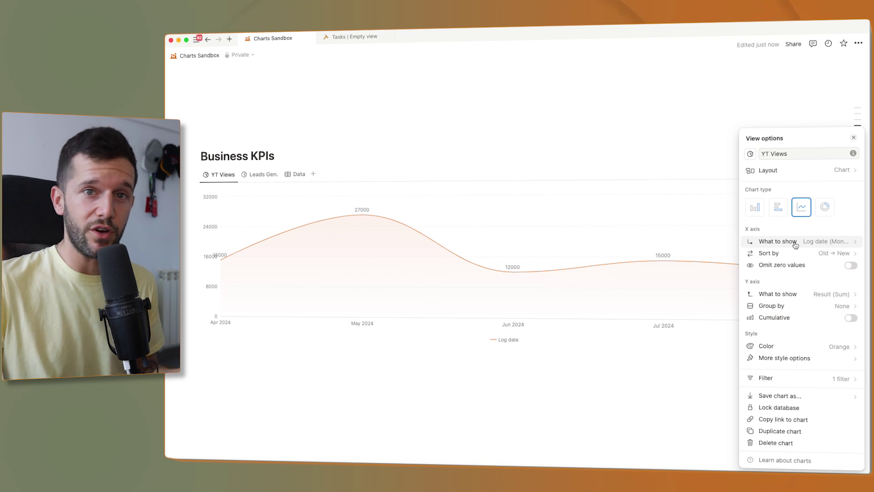
pyautogui.click(815, 244)
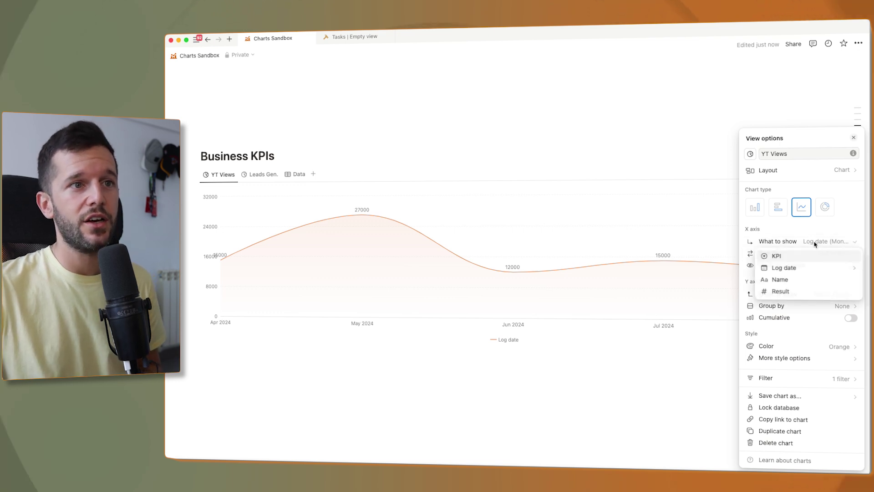
pyautogui.moveTo(787, 268)
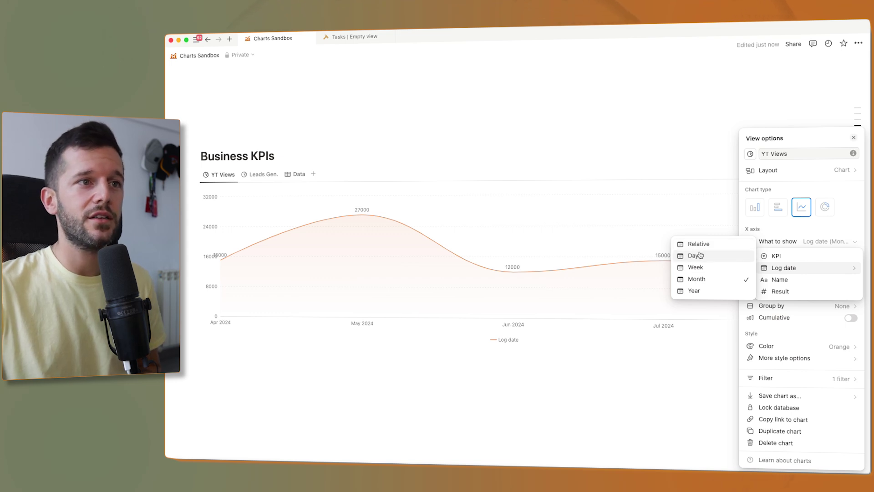
pyautogui.click(812, 240)
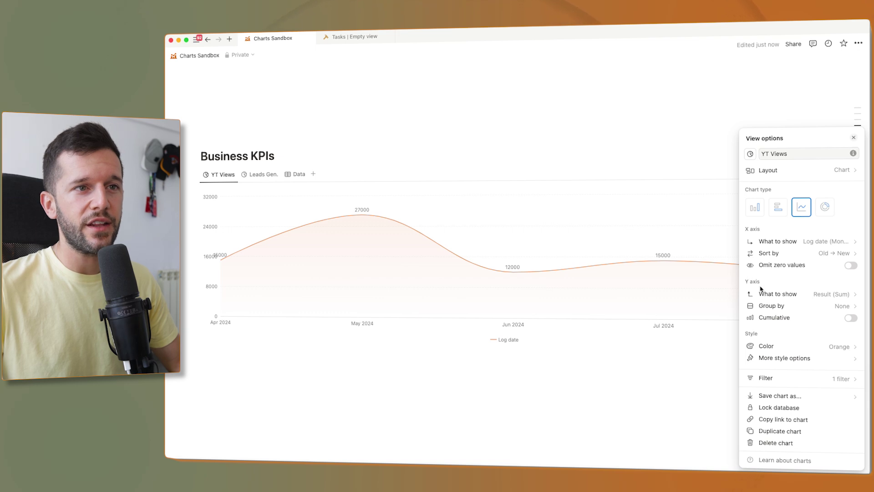
# - Keep the Y axis summing Result, then switch to the Business KPIs Data table
pyautogui.click(827, 295)
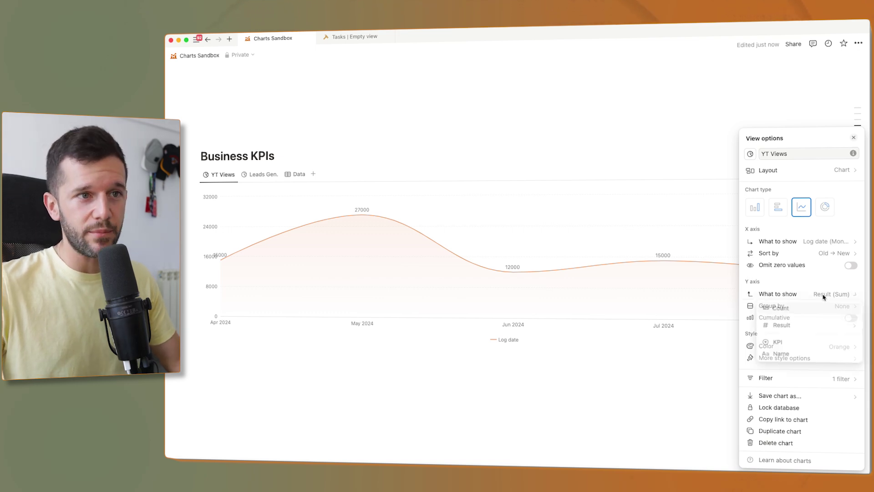
pyautogui.moveTo(803, 333)
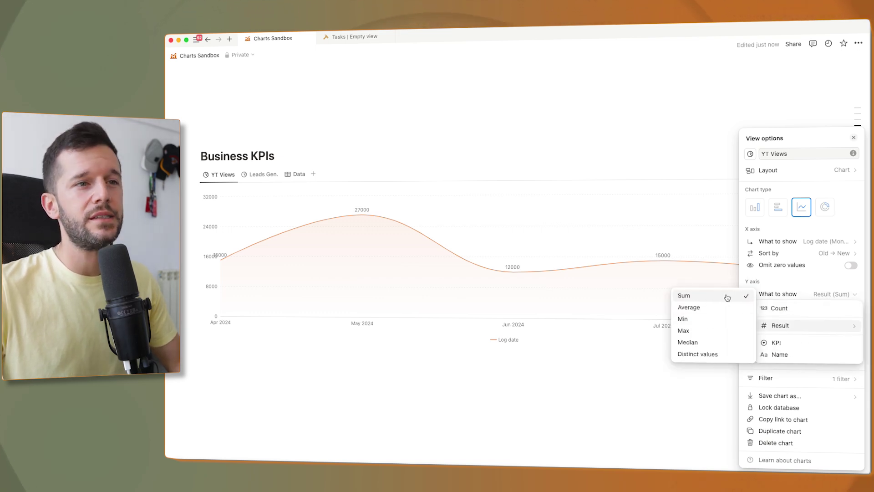
pyautogui.click(789, 295)
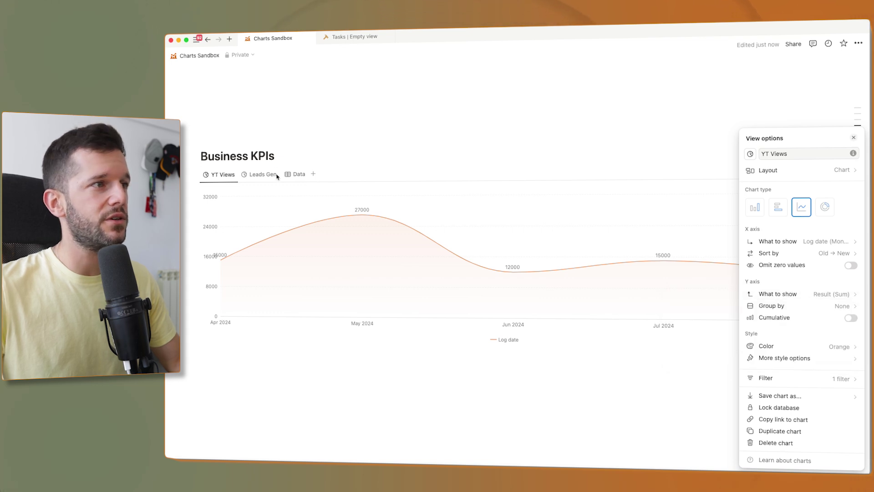
pyautogui.press('Escape')
pyautogui.click(298, 174)
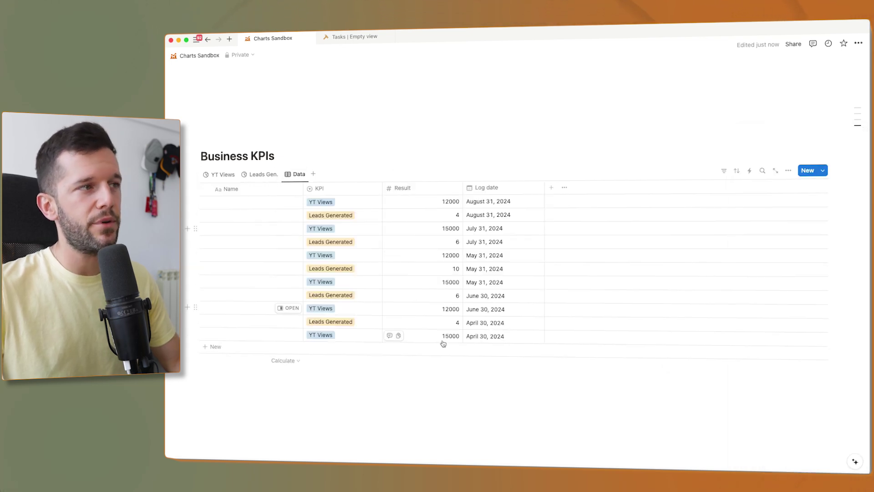
# - Show the Leads Gen. chart, check its 'KPI: Leads Generated' filter, and compare it with YT Views
pyautogui.click(270, 174)
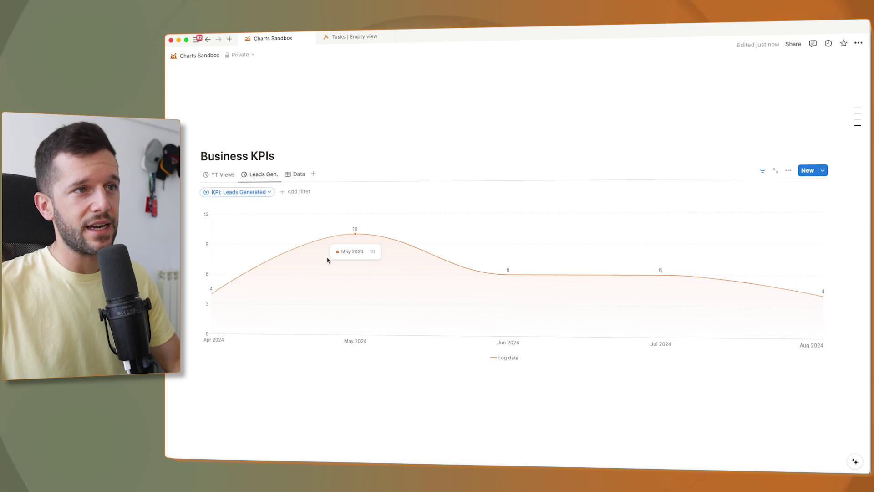
pyautogui.click(225, 193)
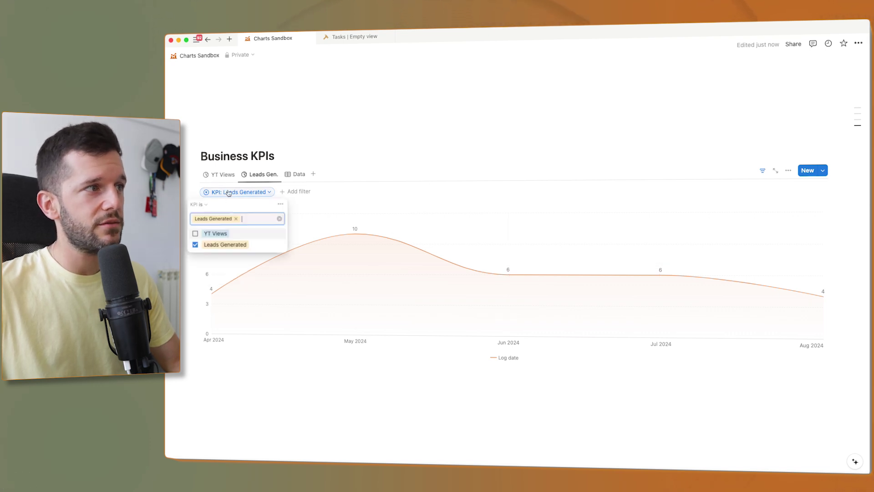
pyautogui.click(238, 284)
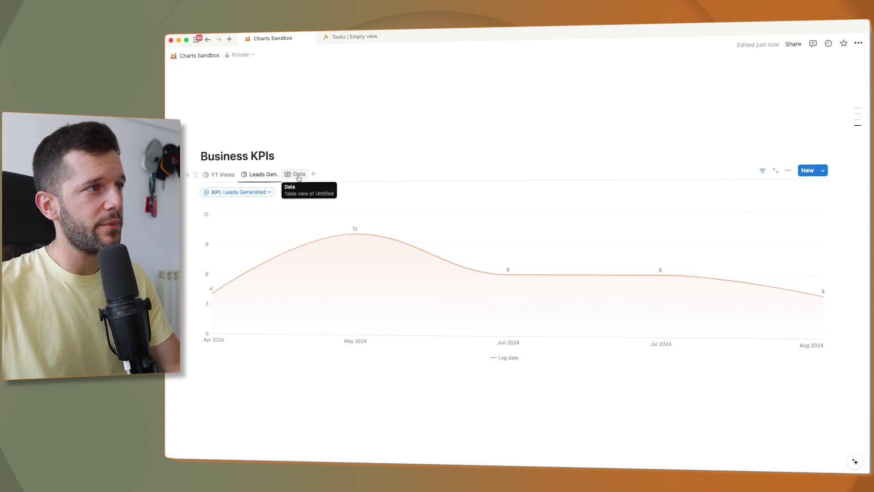
pyautogui.click(223, 174)
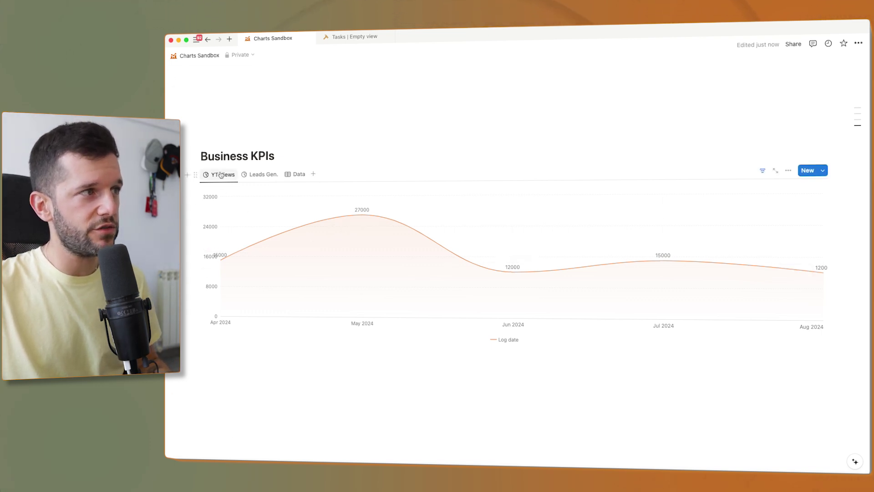
pyautogui.click(261, 177)
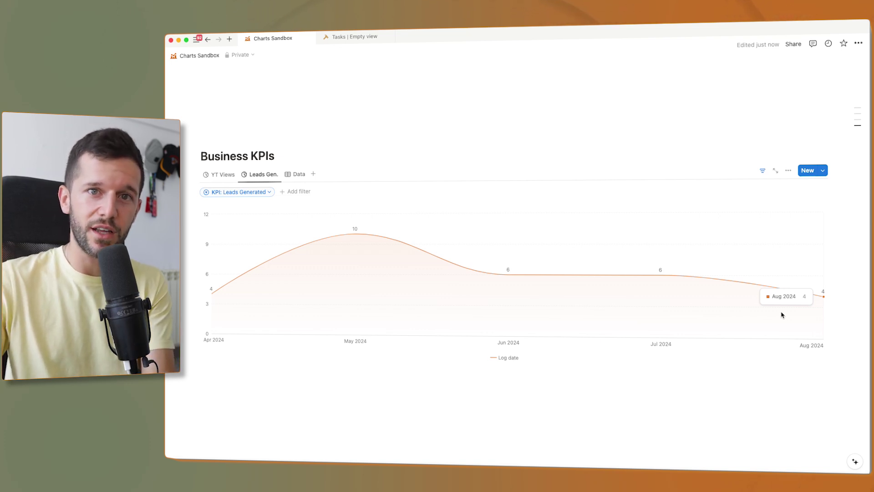
# - Paste a link to the Leads Gen. view below as a linked chart and set the top chart to YT Views
pyautogui.click(263, 176)
pyautogui.click(282, 219)
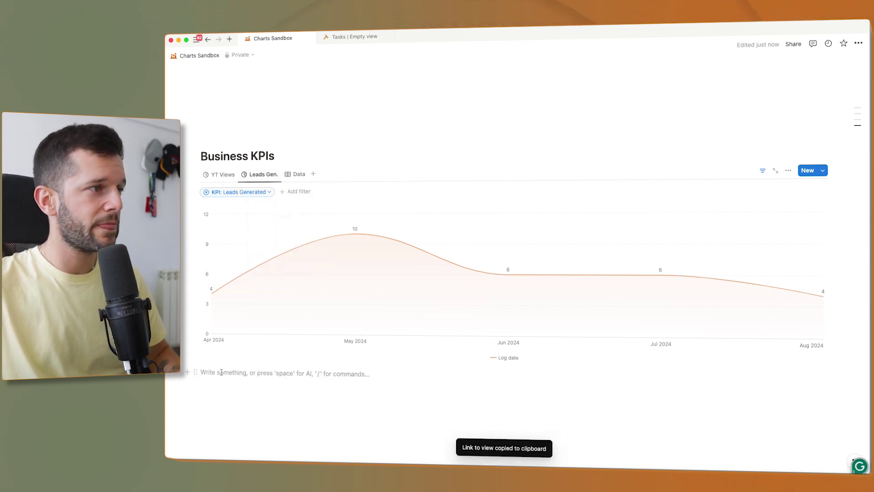
pyautogui.hotkey('ctrl', 'v')
pyautogui.press('Return')
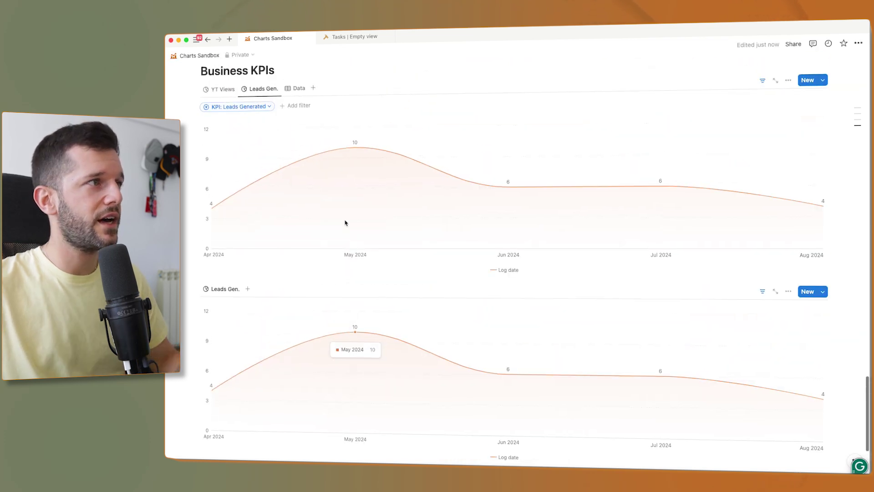
pyautogui.click(217, 89)
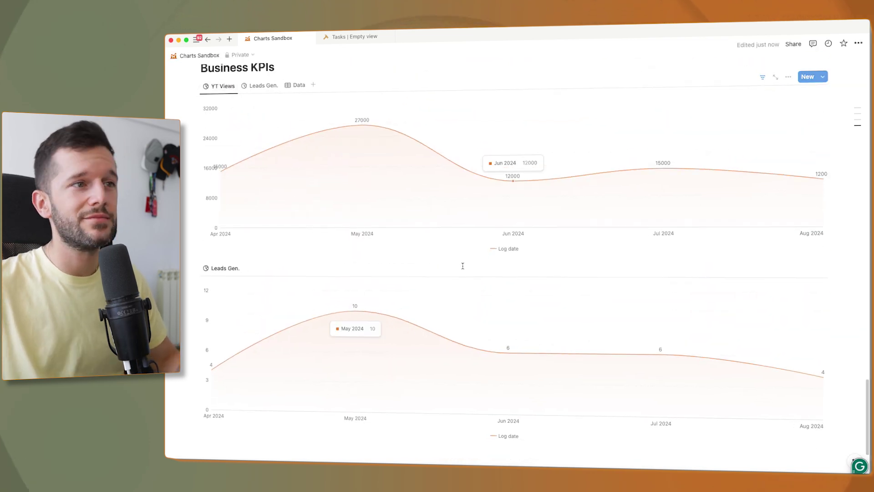
pyautogui.scroll(-1, 577, 371)
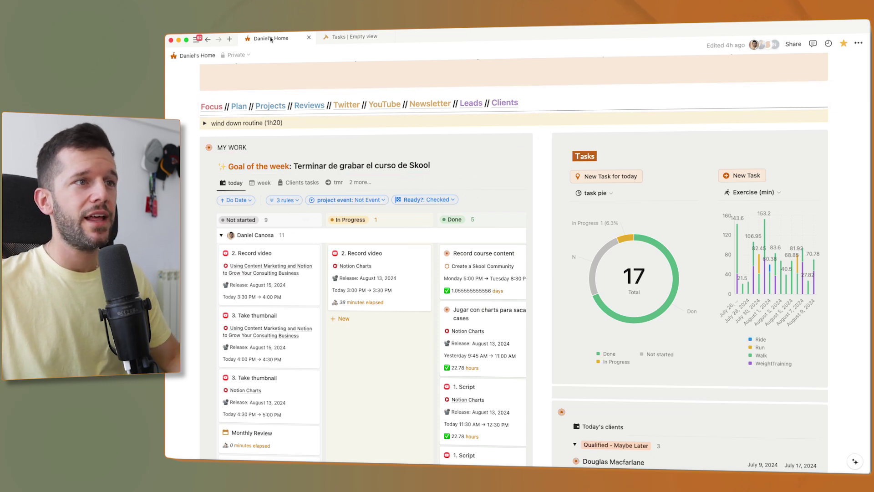
# - Inspect the values on the Tasks donut and the Exercise (min) stacked bar chart
pyautogui.moveTo(647, 336)
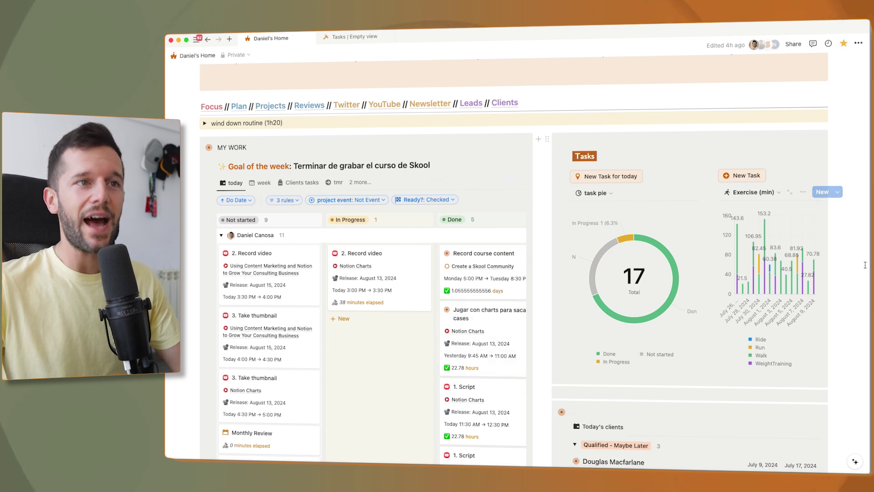
pyautogui.moveTo(743, 280)
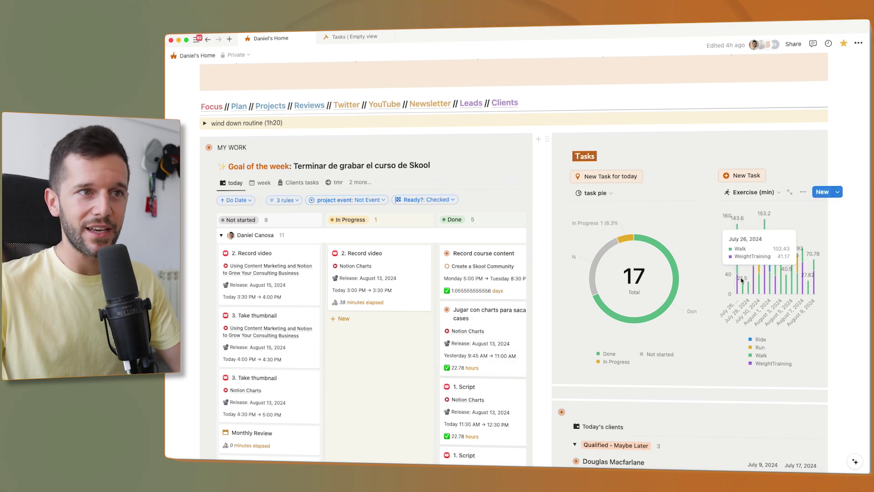